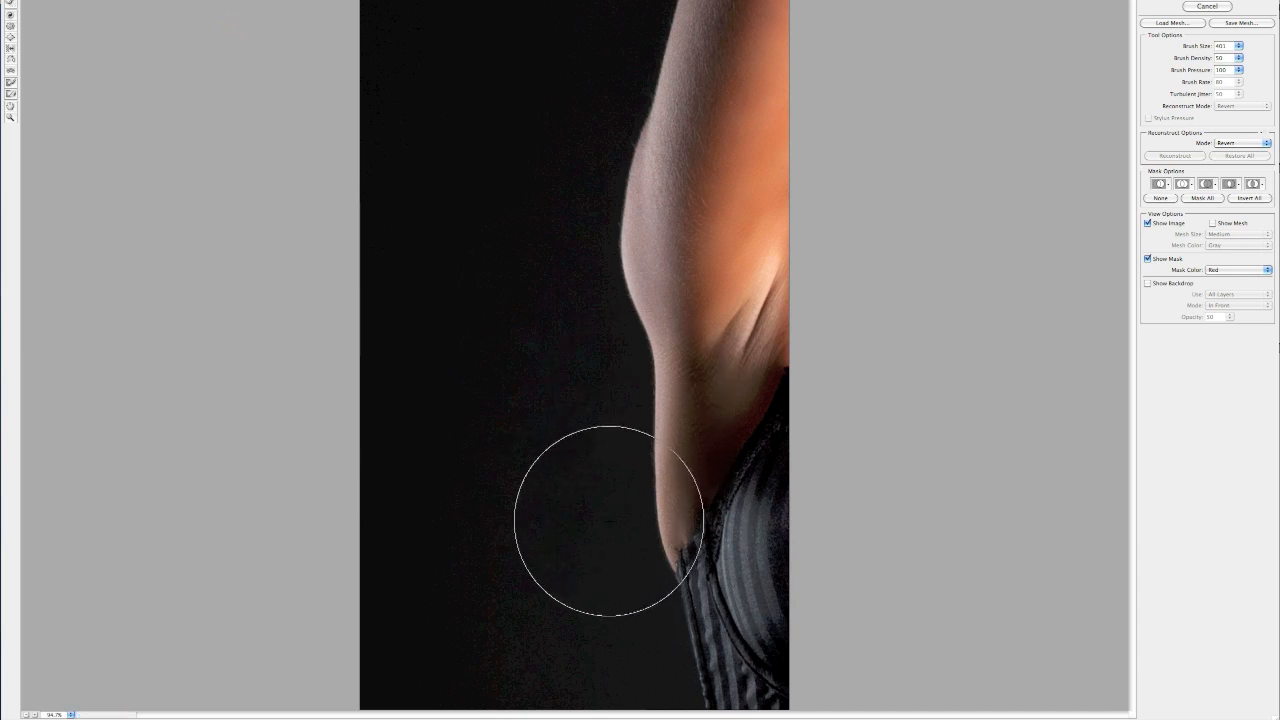
# Enlarge the Liquify brush to 541 and push the lower outline of the raised arm inward near the corset.
pyautogui.press(']')
pyautogui.press(']')
pyautogui.press(']')
pyautogui.press(']')
pyautogui.press(']')
pyautogui.press(']')
pyautogui.press(']')
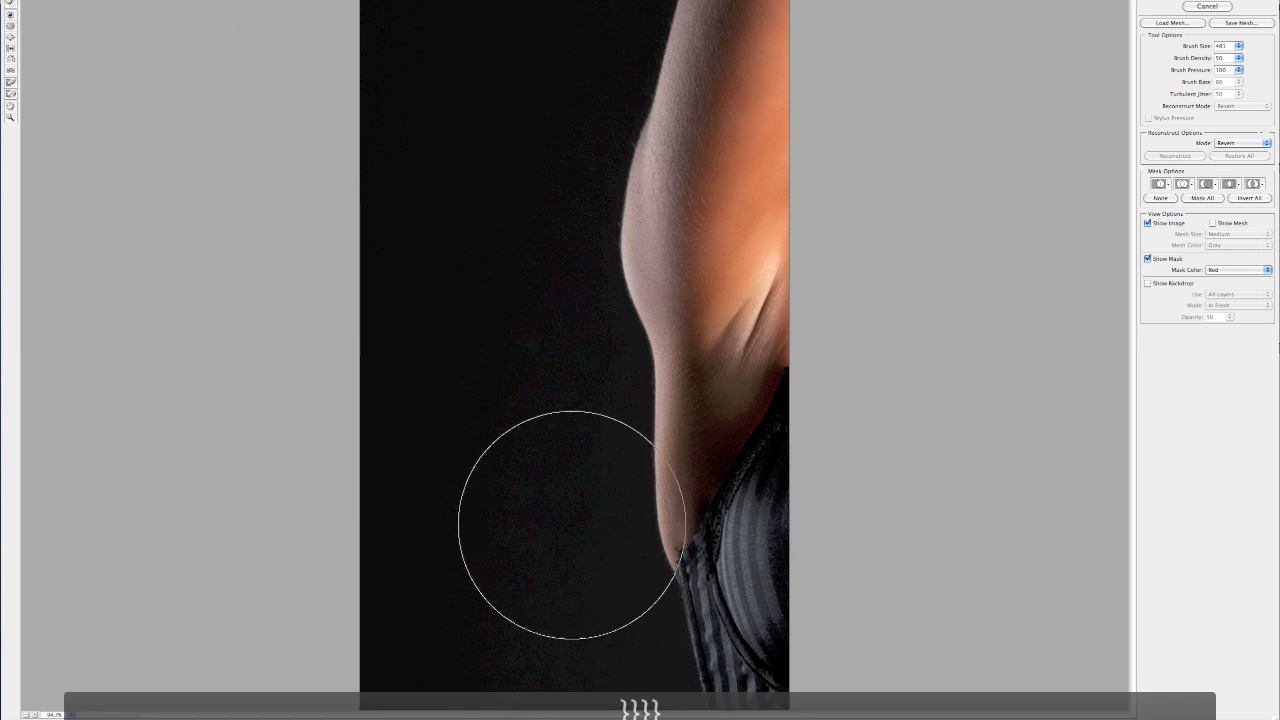
pyautogui.moveTo(572, 505); pyautogui.dragTo(596, 500)
pyautogui.moveTo(597, 547); pyautogui.dragTo(613, 541)
pyautogui.moveTo(560, 441); pyautogui.dragTo(577, 439)
# Push the bulging middle outline of the raised arm inward, apply the Liquify filter and clear the selection.
pyautogui.moveTo(545, 250)
pyautogui.mouseDown()
pyautogui.moveTo(561, 233)
pyautogui.moveTo(576, 291)
pyautogui.mouseUp()
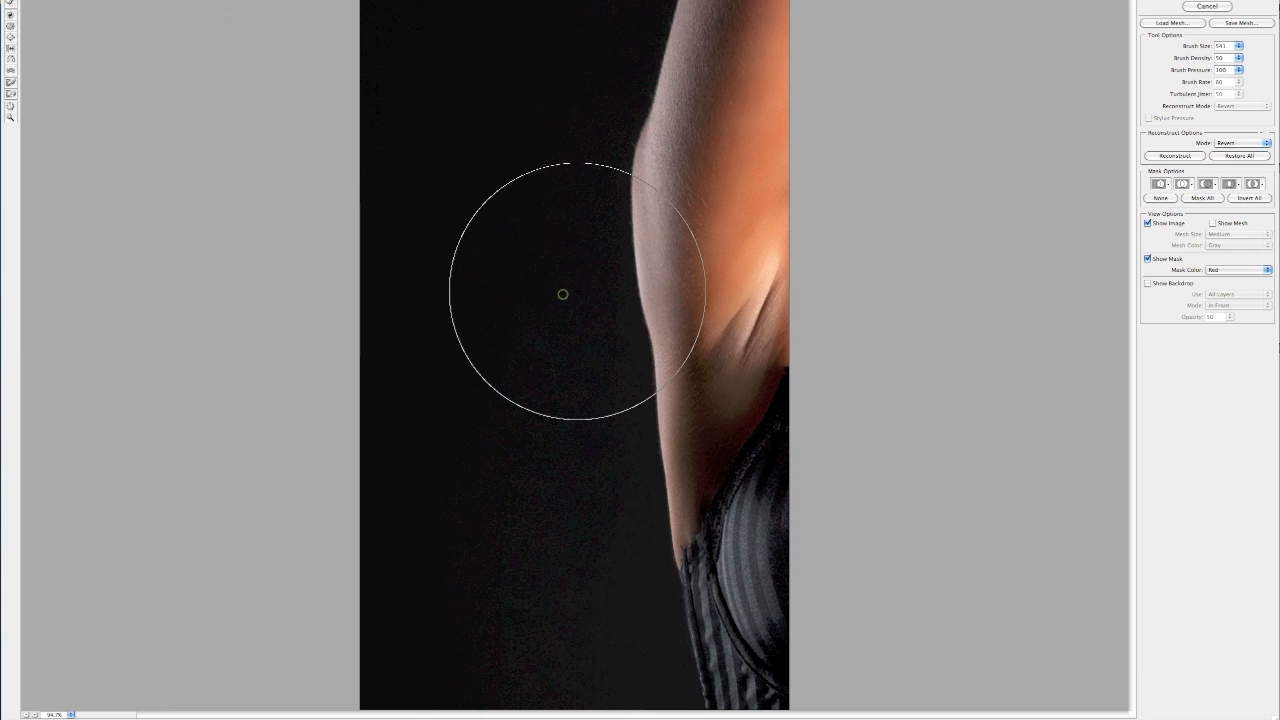
pyautogui.moveTo(555, 124); pyautogui.dragTo(571, 130)
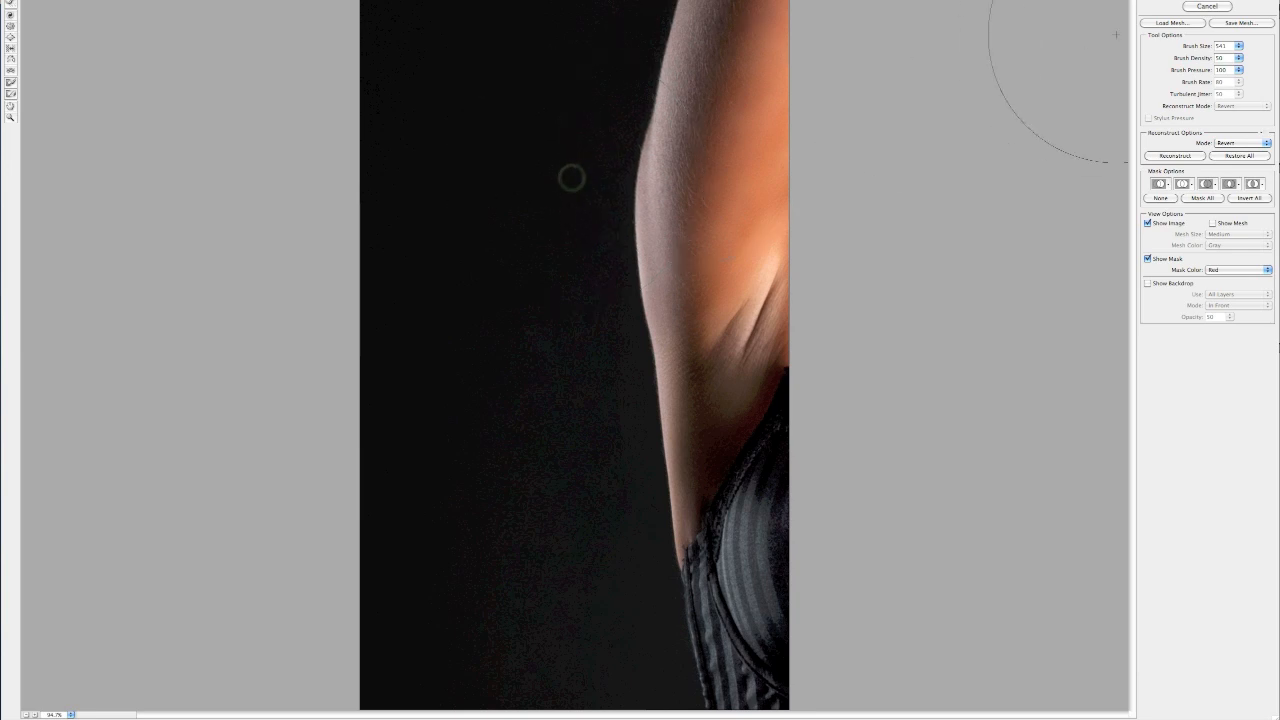
pyautogui.press('Return')
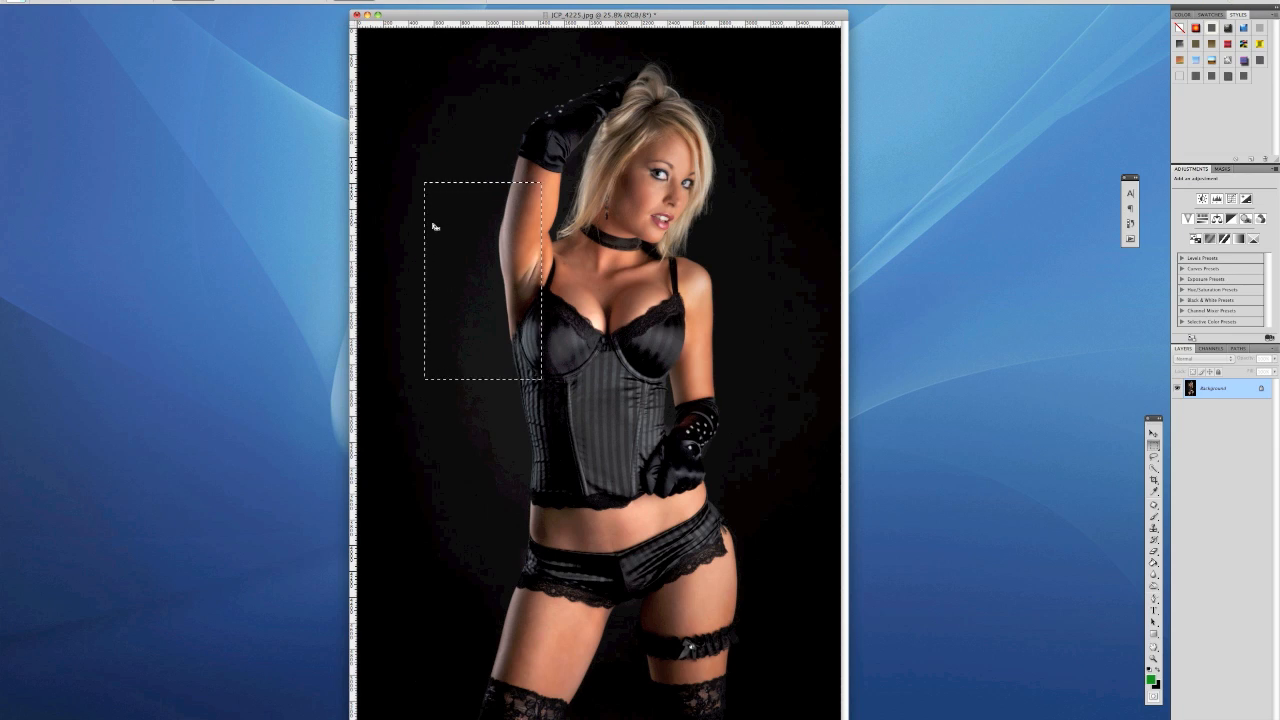
pyautogui.press('super+d')
# Choose the Sponge tool and shrink its brush to fit within the model's lower lip.
pyautogui.click(1153, 657)
pyautogui.moveTo(634, 199); pyautogui.dragTo(689, 242)
pyautogui.press('super+minus')
pyautogui.press('super+minus')
pyautogui.press('super+minus')
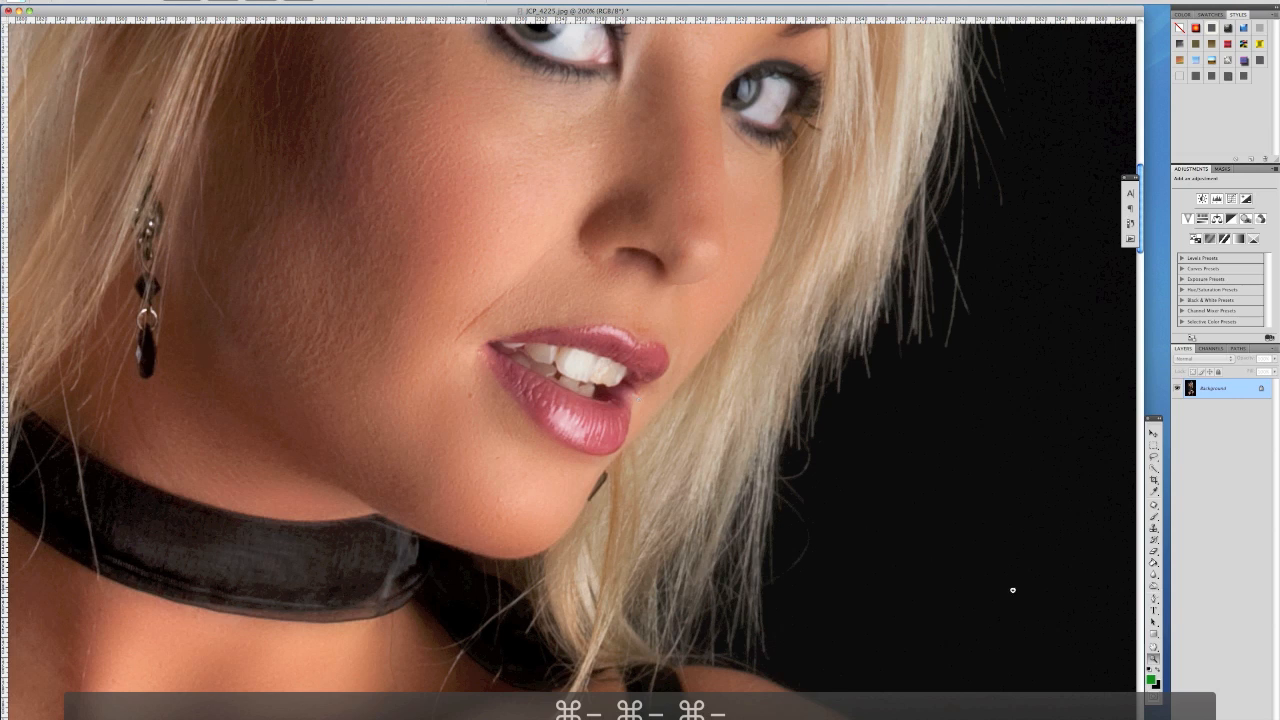
pyautogui.click(1153, 575)
pyautogui.click(1155, 588)
pyautogui.moveTo(1155, 588); pyautogui.dragTo(1195, 602)
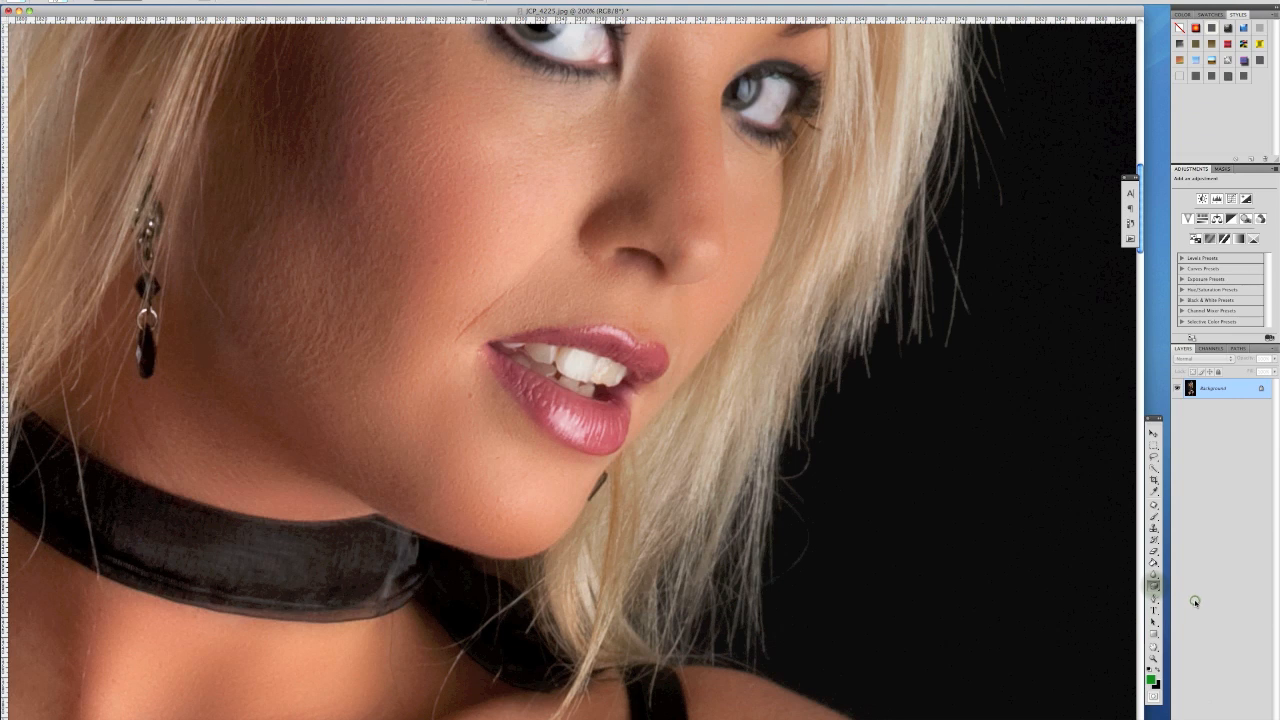
pyautogui.press('[')
pyautogui.press('[')
pyautogui.press('[')
pyautogui.press('[')
pyautogui.press('[')
pyautogui.press('[')
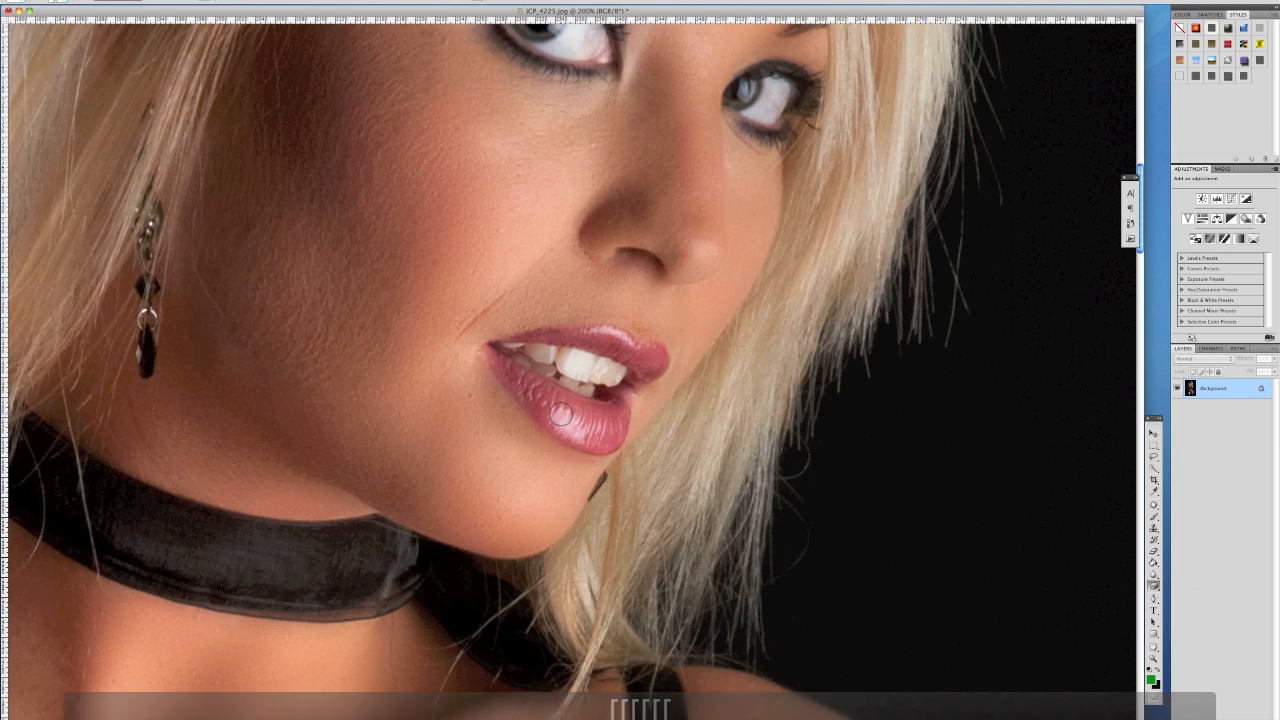
# Adjust the Sponge tool's options and boost the colour saturation of the lower lip.
pyautogui.click(105, 3)
pyautogui.click(105, 3)
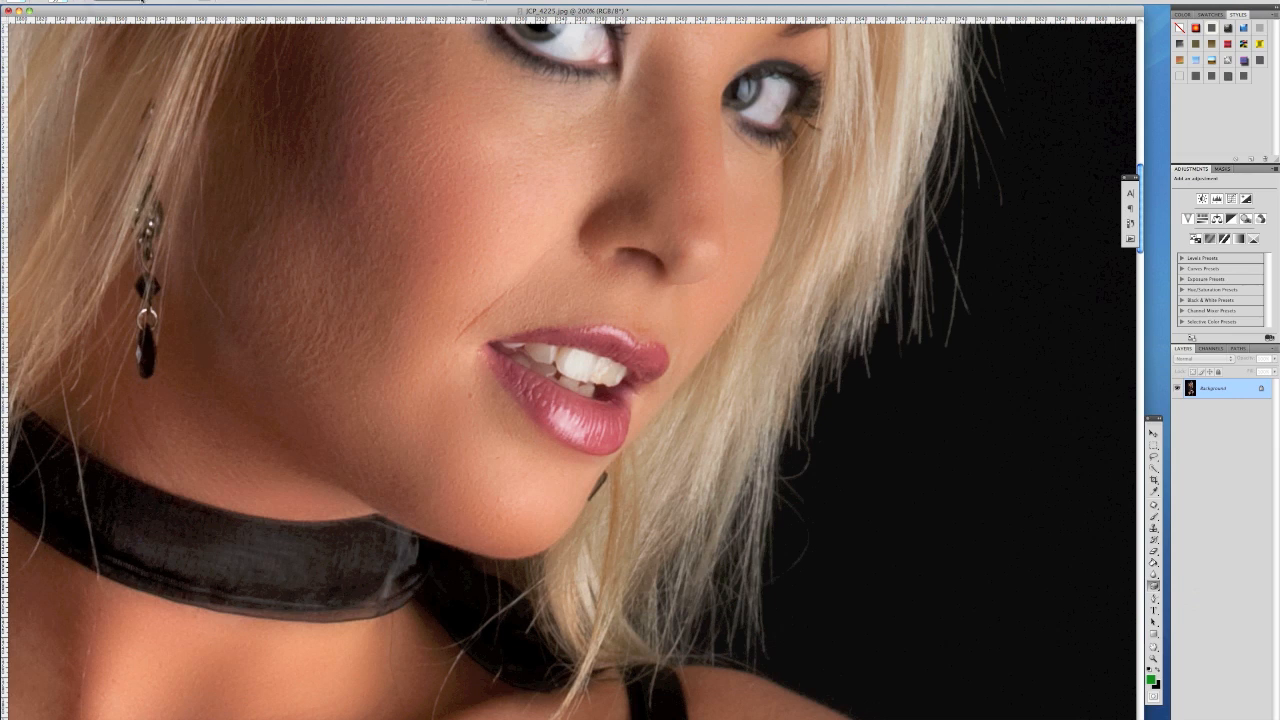
pyautogui.click(190, 1)
pyautogui.click(171, 7)
pyautogui.click(237, 12)
pyautogui.moveTo(565, 408)
pyautogui.mouseDown()
pyautogui.moveTo(625, 415)
pyautogui.moveTo(600, 436)
pyautogui.mouseUp()
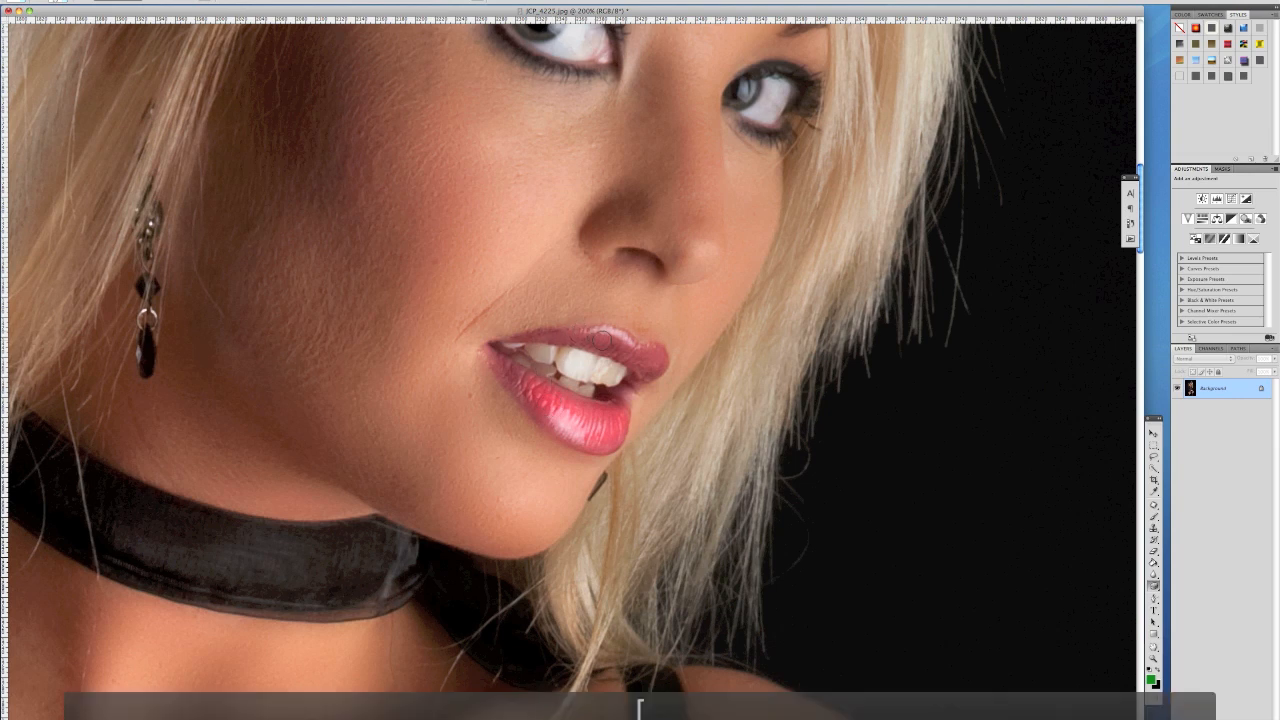
# Saturate the upper lip with a smaller Sponge brush to match the lower lip.
pyautogui.press('[')
pyautogui.press('[')
pyautogui.moveTo(612, 336); pyautogui.dragTo(565, 337)
pyautogui.press('[')
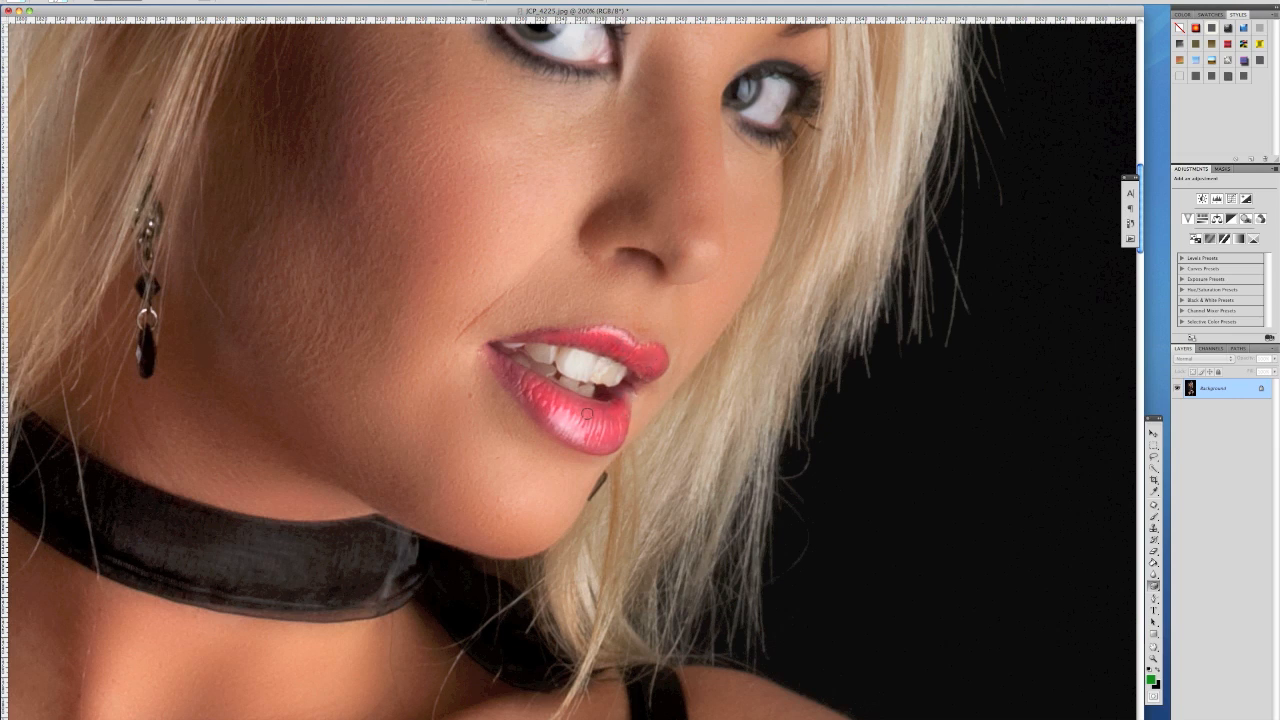
# Heal the small spot on the upper chest beside the shoulder strap with the Spot Healing Brush.
pyautogui.press('super+0')
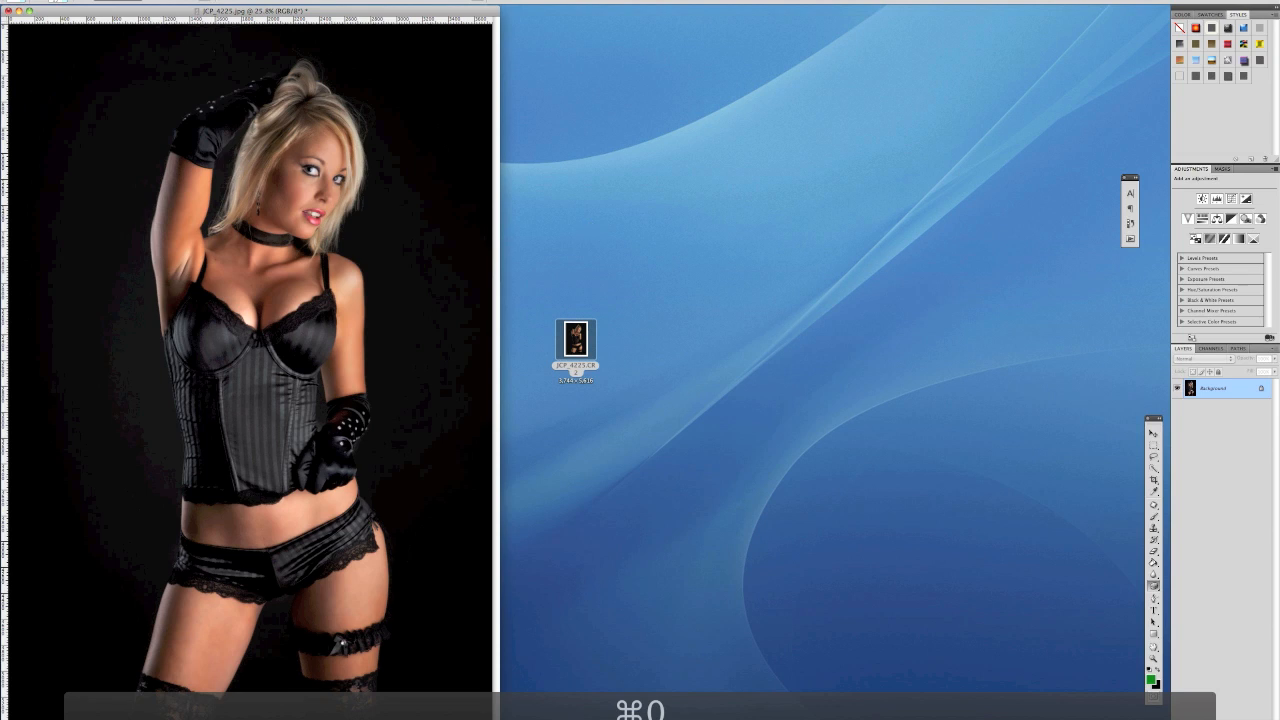
pyautogui.moveTo(300, 10); pyautogui.dragTo(635, 18)
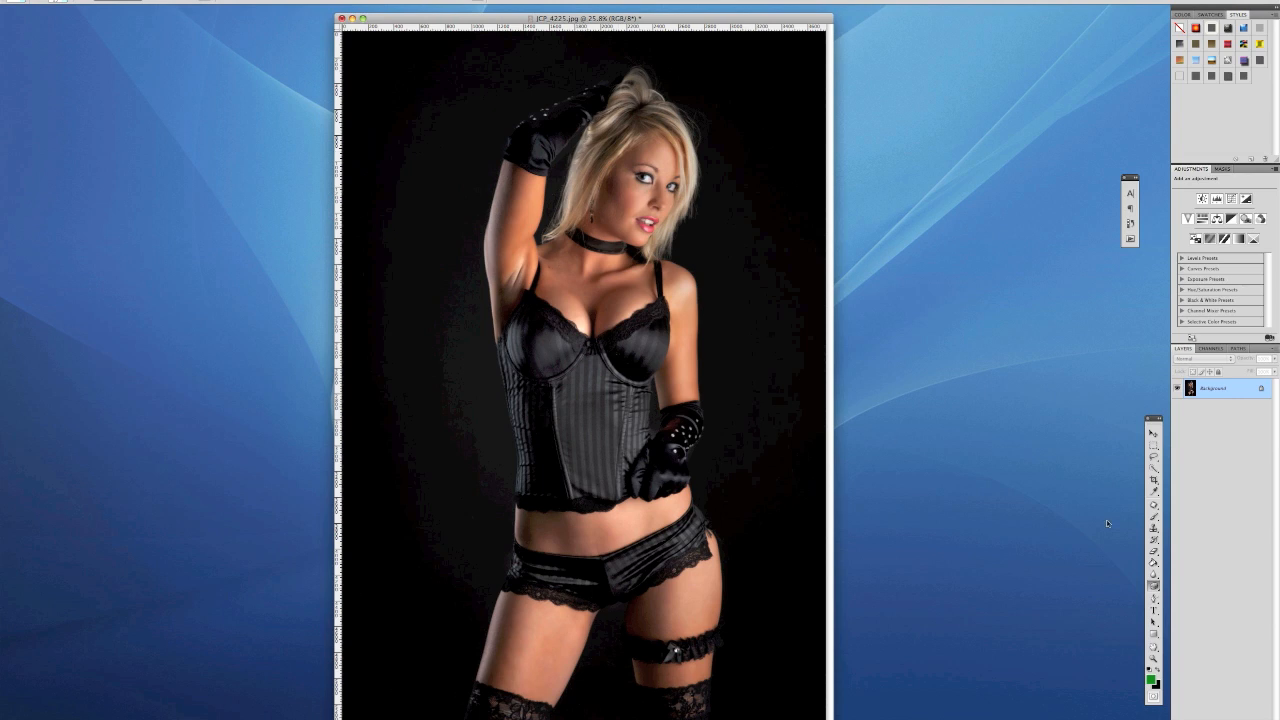
pyautogui.click(1155, 467)
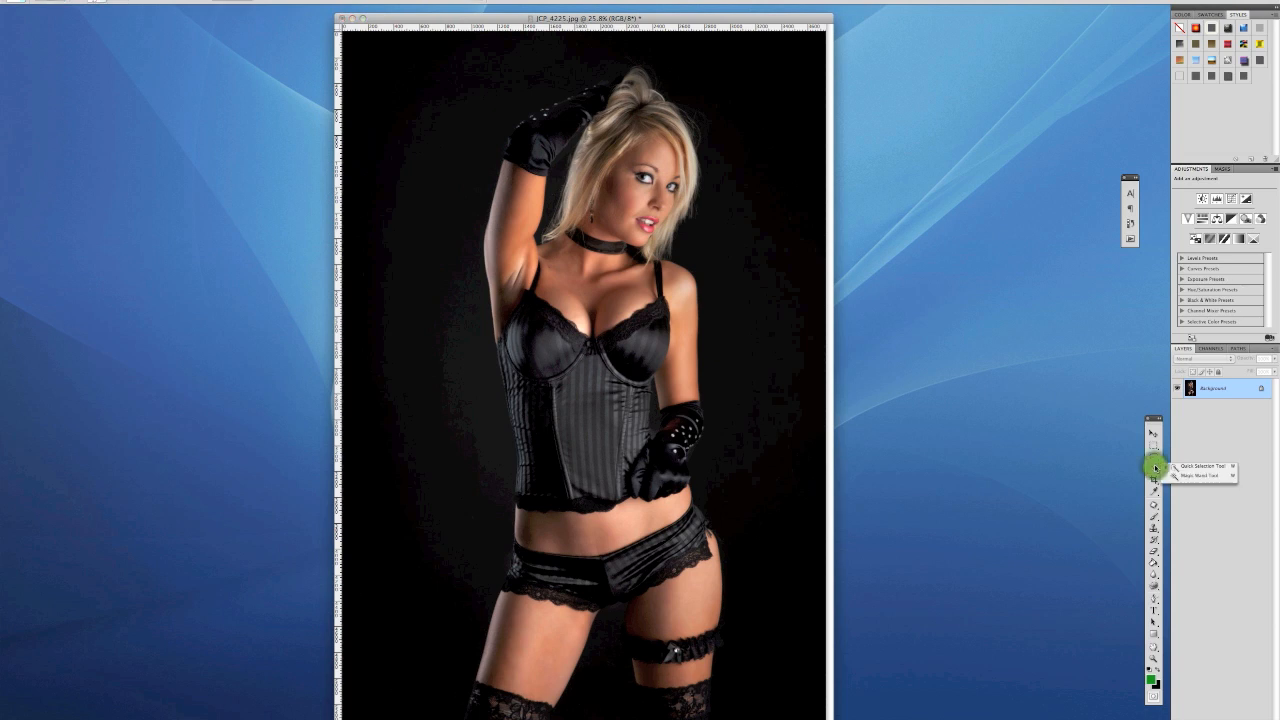
pyautogui.click(1153, 510)
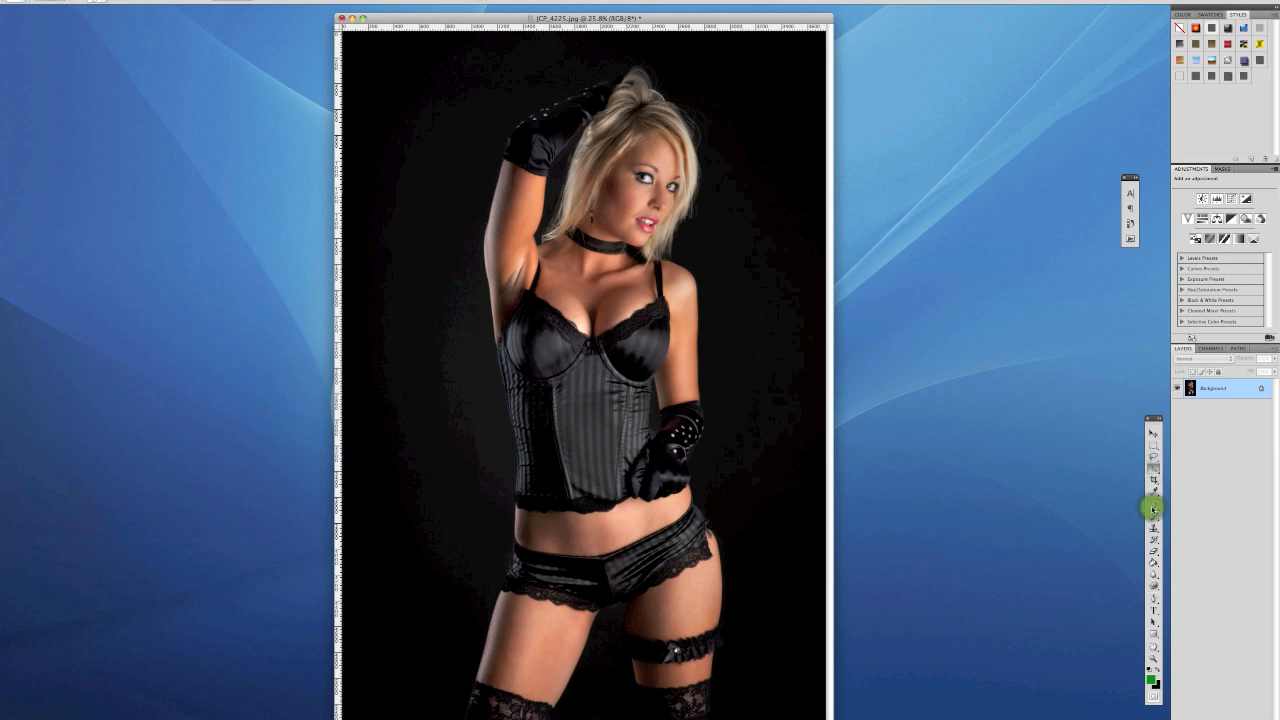
pyautogui.click(1176, 503)
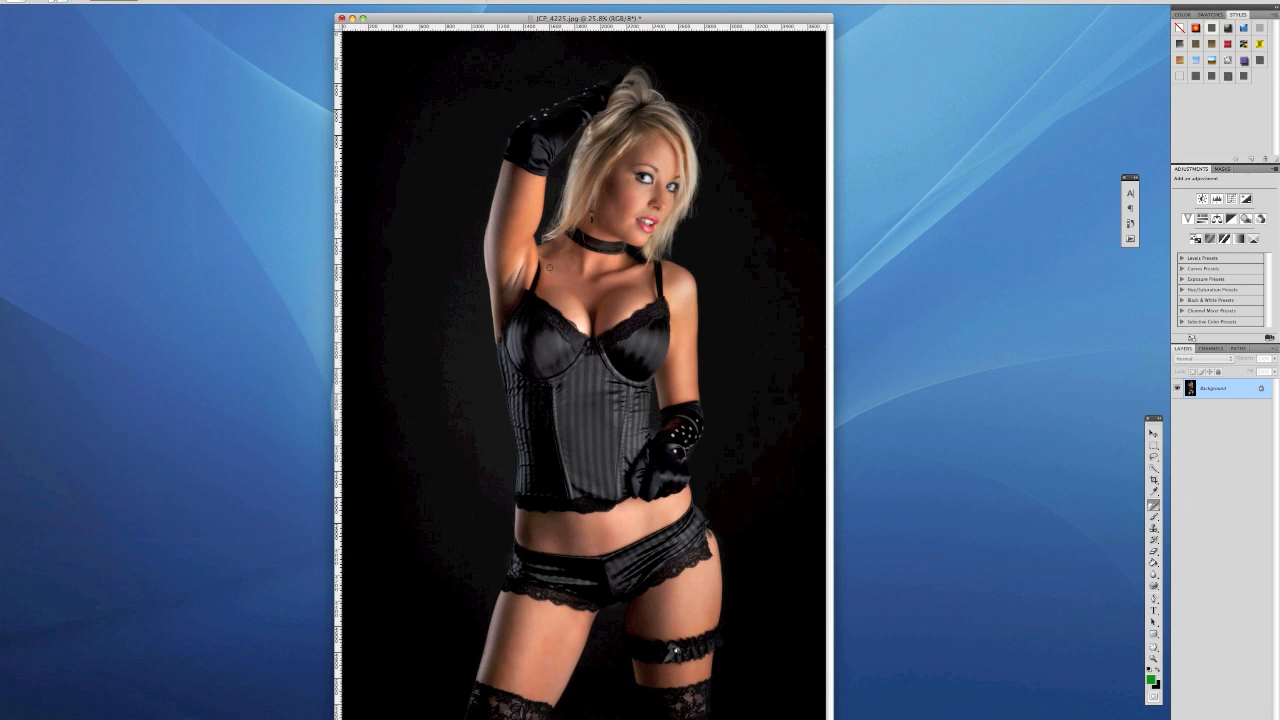
pyautogui.click(553, 268)
# Choose the Clone Stamp, enlarge its brush to about the width of the armpit creases and set its opacity to 30%.
pyautogui.click(1153, 528)
pyautogui.press(']')
pyautogui.press(']')
pyautogui.press(']')
pyautogui.press(']')
pyautogui.press(']')
pyautogui.press(']')
pyautogui.press(']')
pyautogui.press(']')
pyautogui.press(']')
pyautogui.press(']')
pyautogui.press(']')
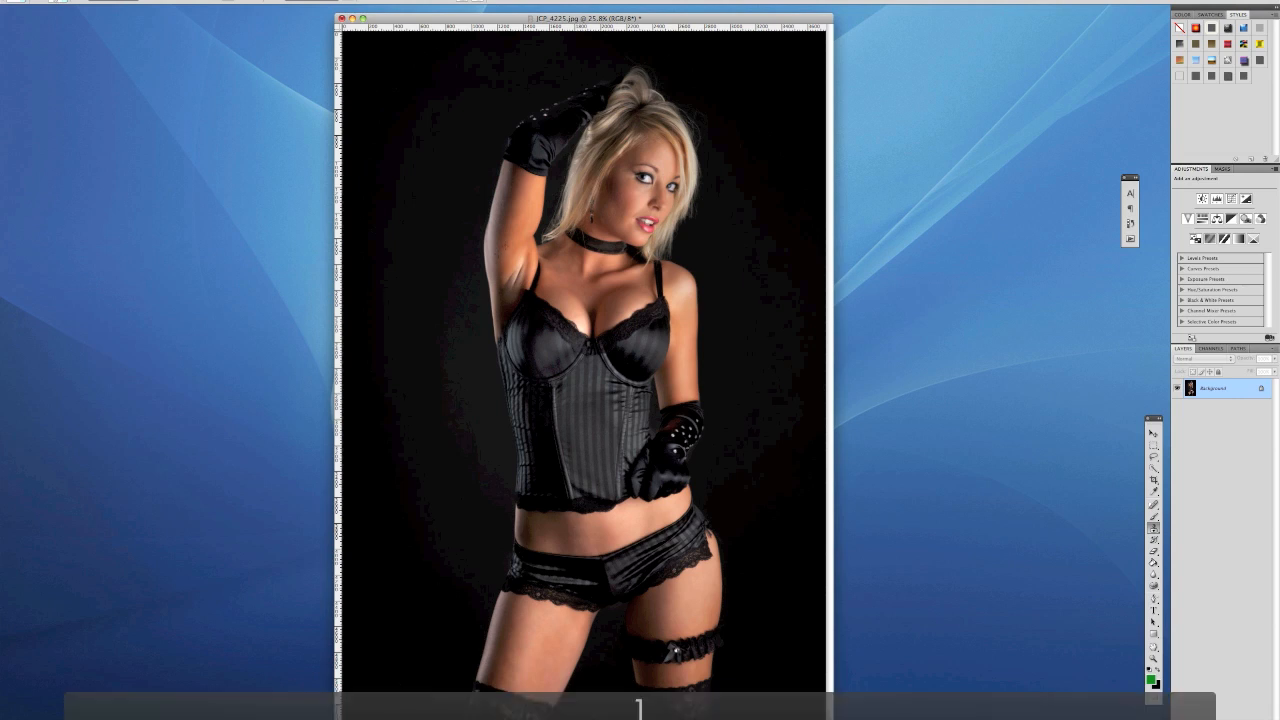
pyautogui.press(']')
pyautogui.press(']')
pyautogui.press(']')
pyautogui.press(']')
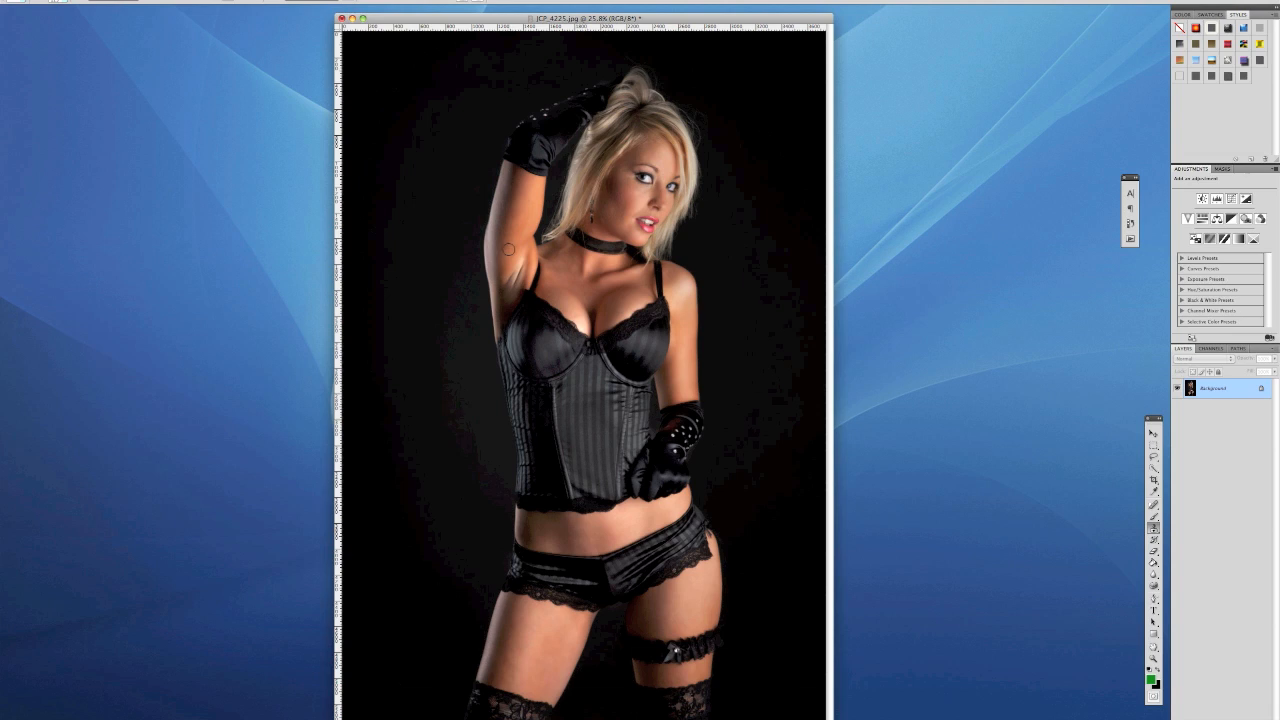
pyautogui.press('3')
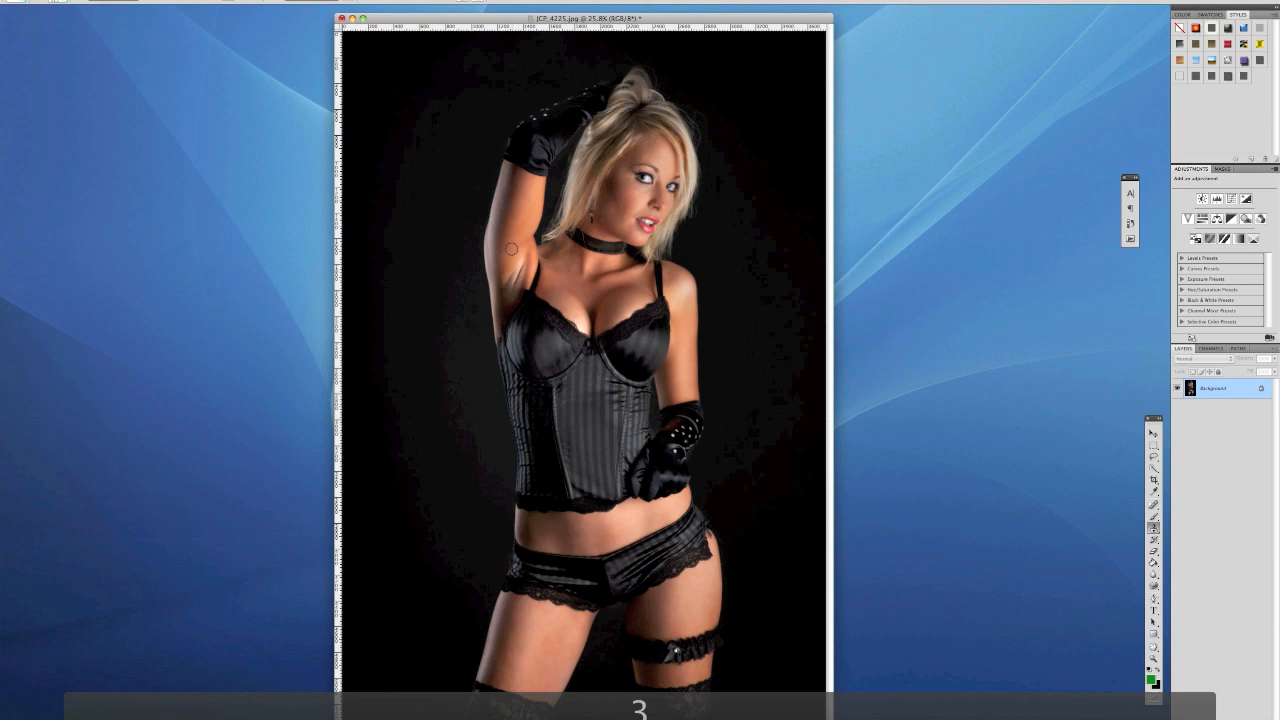
# Sample skin near the armpit of the raised arm and clone it over the upper creases.
pyautogui.keyDown('alt'); pyautogui.click(514, 269); pyautogui.keyUp('alt')
pyautogui.click(517, 247)
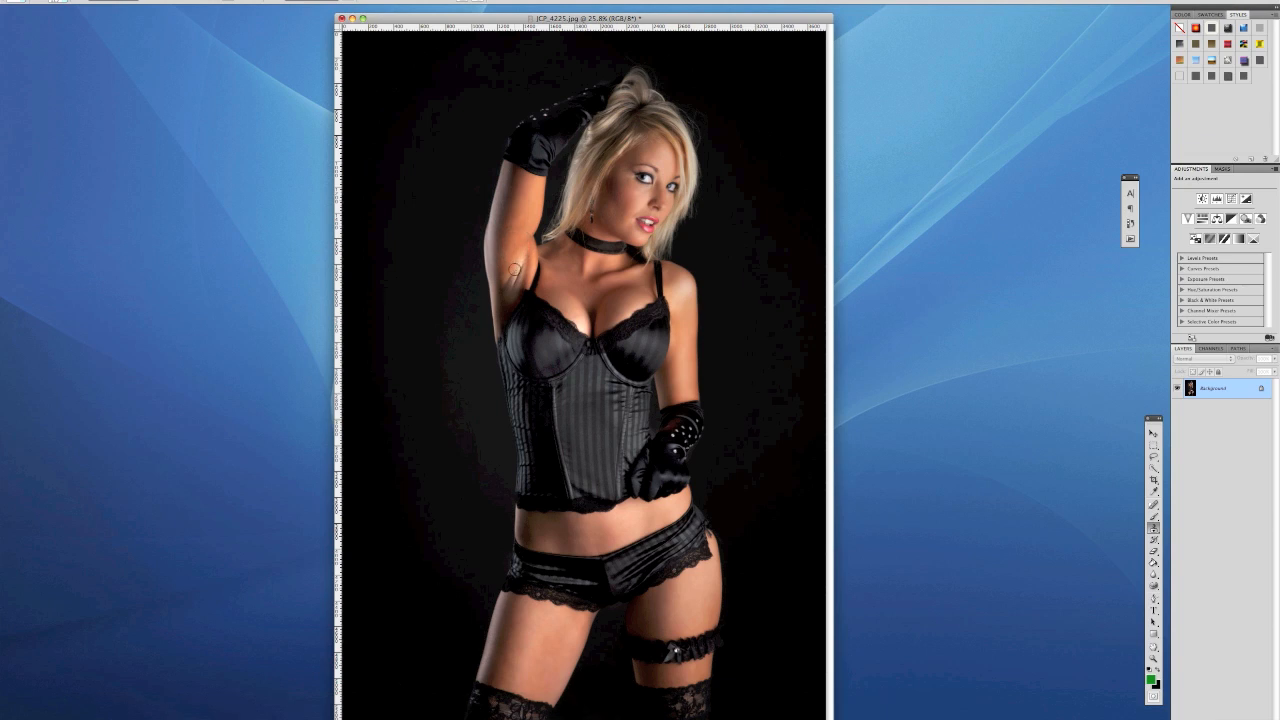
pyautogui.moveTo(520, 258); pyautogui.dragTo(518, 262)
# Try to cover the remaining armpit creases with skin sampled from higher up the raised arm.
pyautogui.keyDown('alt'); pyautogui.click(528, 191); pyautogui.keyUp('alt')
pyautogui.click(512, 275)
pyautogui.press('alt+super+z')
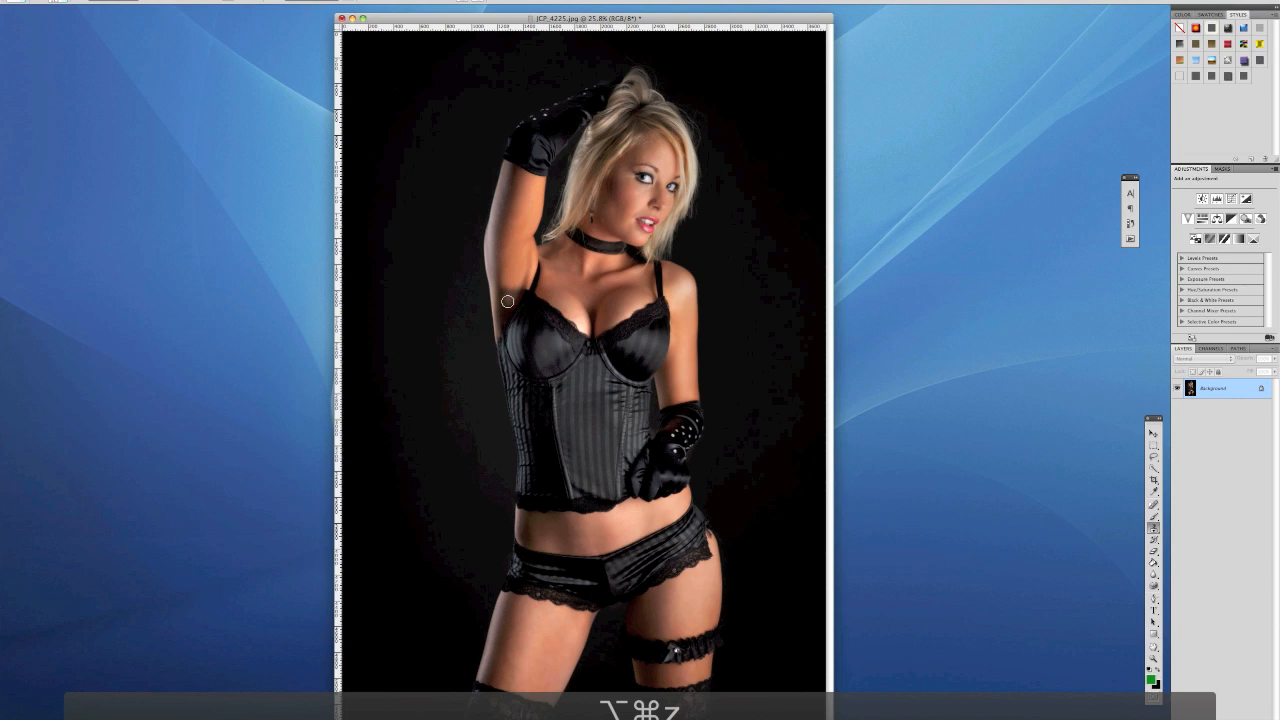
pyautogui.press('alt+super+z')
pyautogui.press('alt+super+z')
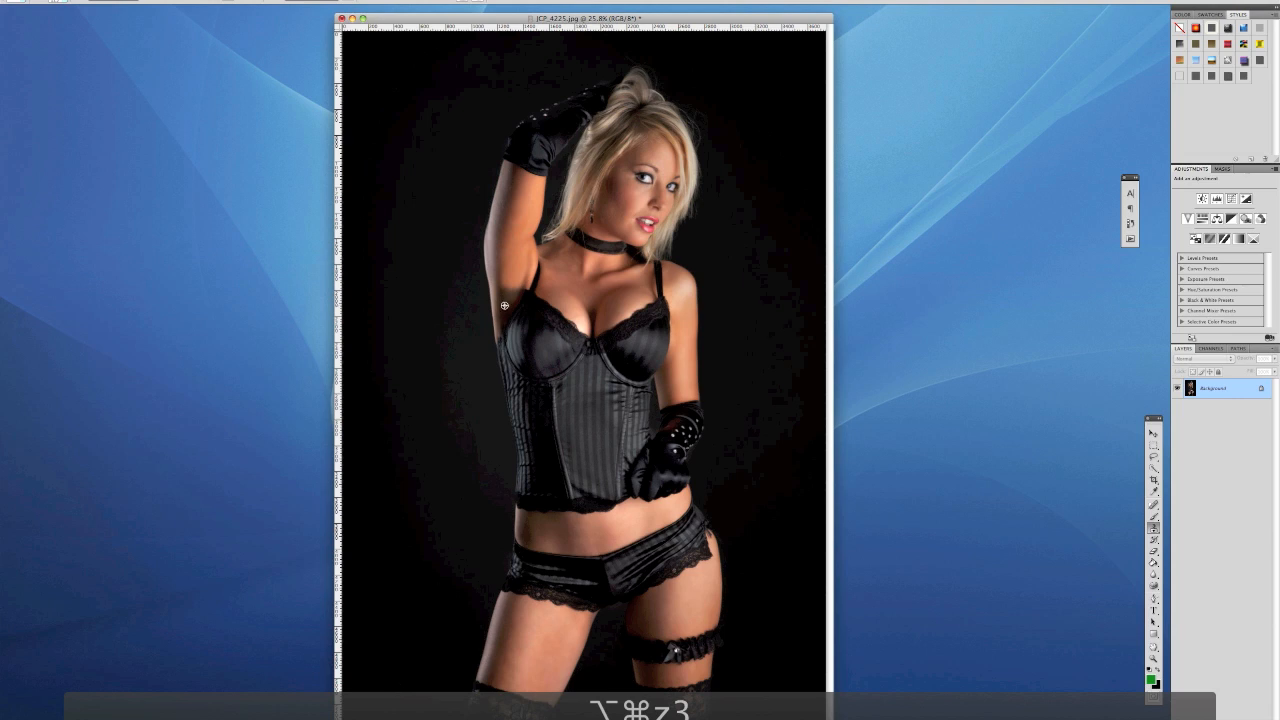
# Clone skin sampled just above the corset over the remaining armpit creases and save the photo.
pyautogui.keyDown('alt'); pyautogui.click(506, 304); pyautogui.keyUp('alt')
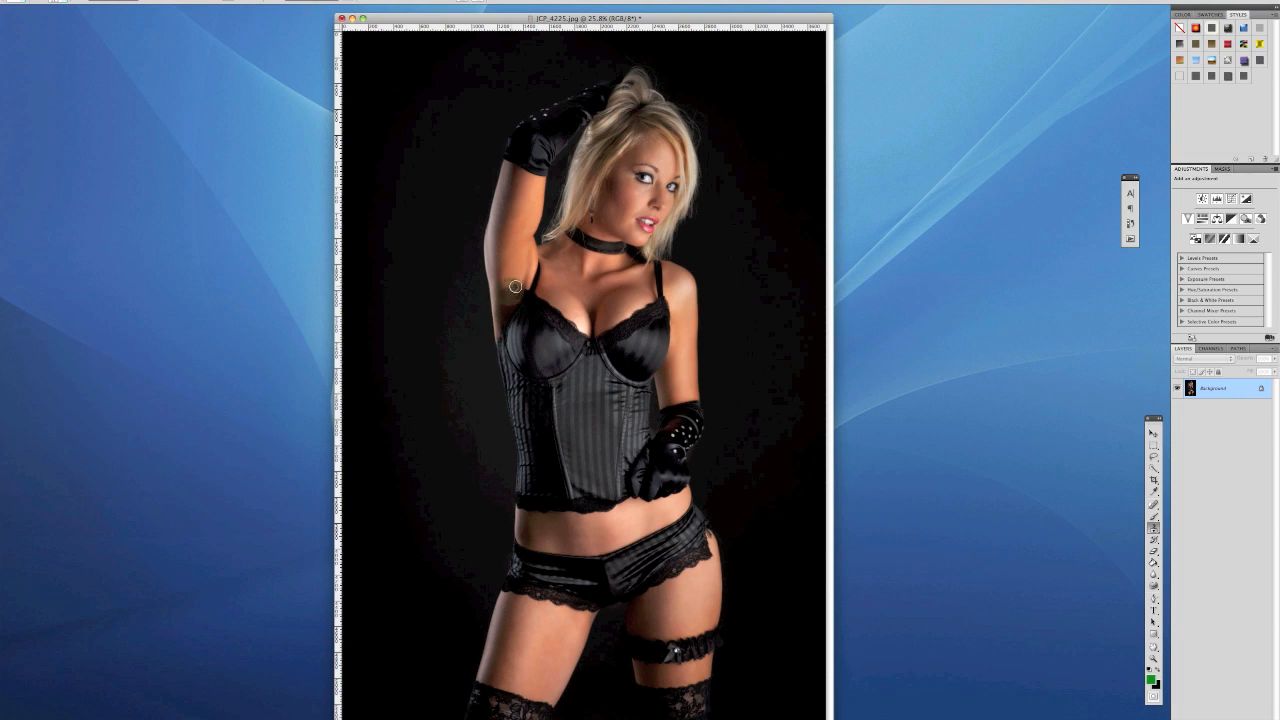
pyautogui.click(512, 287)
pyautogui.click(86, 1)
pyautogui.click(86, 85)
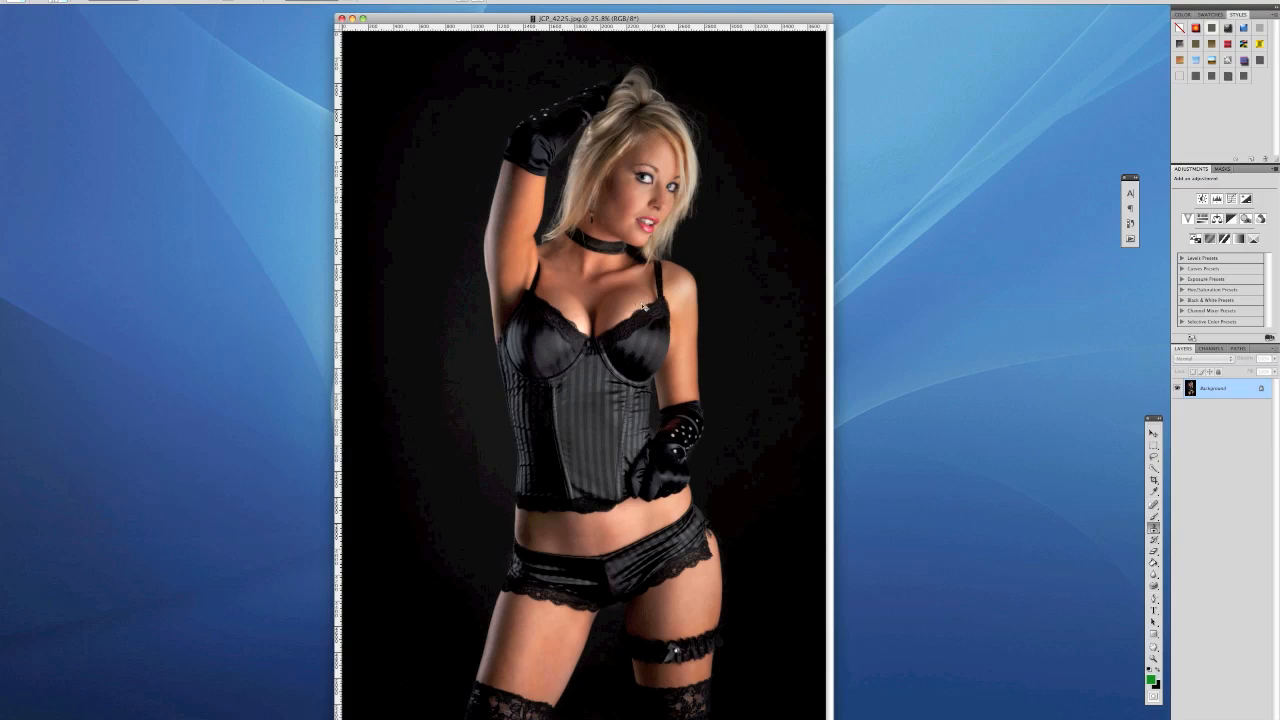
# Duplicate the background layer in Screen blend mode and hide the copy with an inverted, black layer mask.
pyautogui.press('super+j')
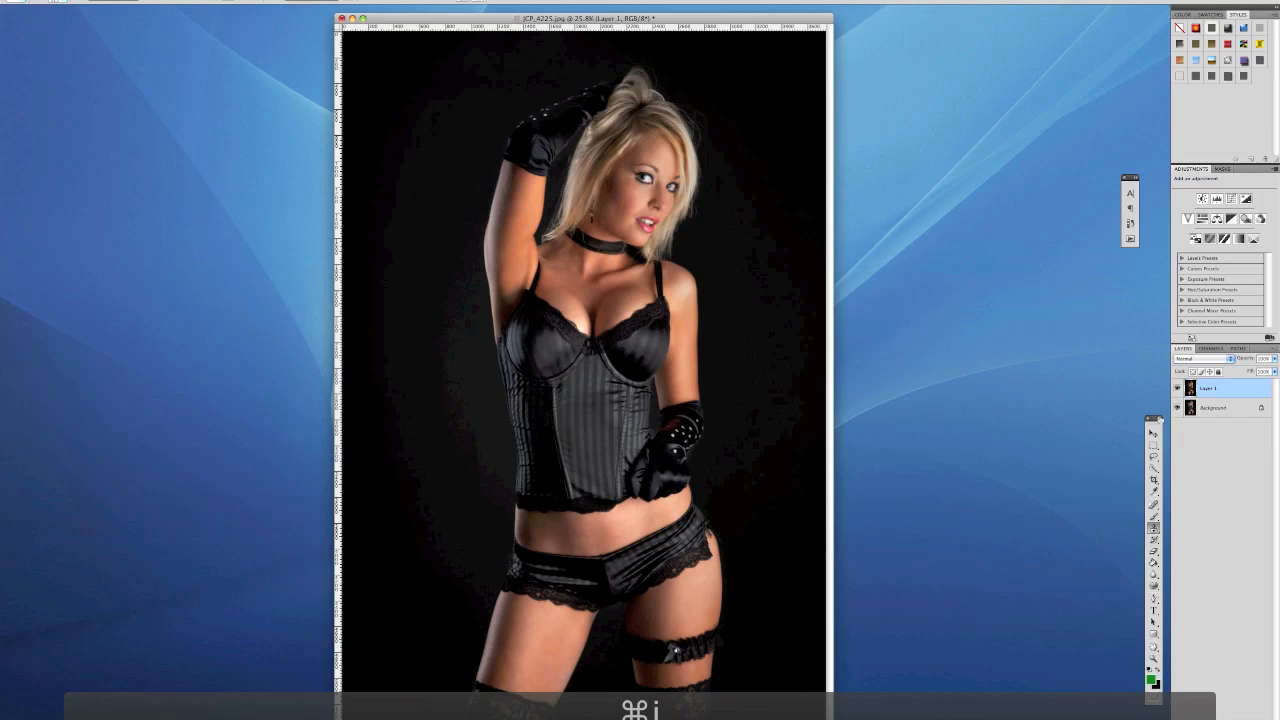
pyautogui.click(1203, 358)
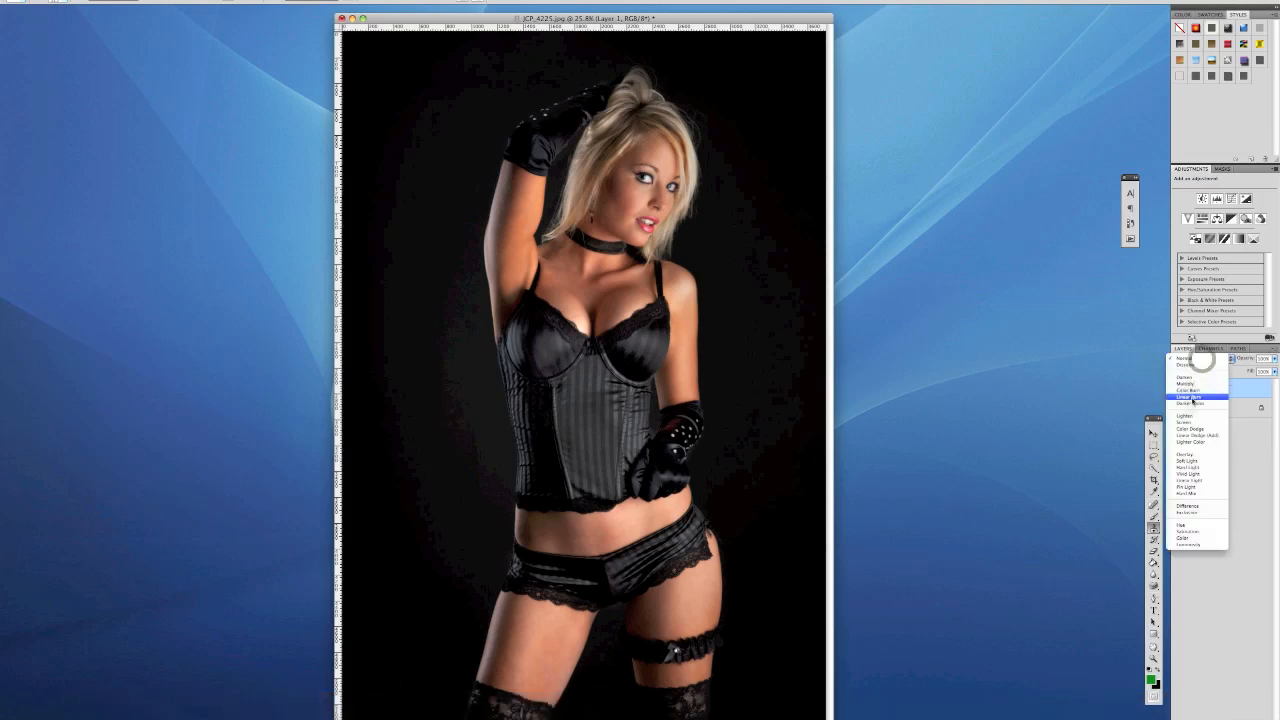
pyautogui.click(1190, 423)
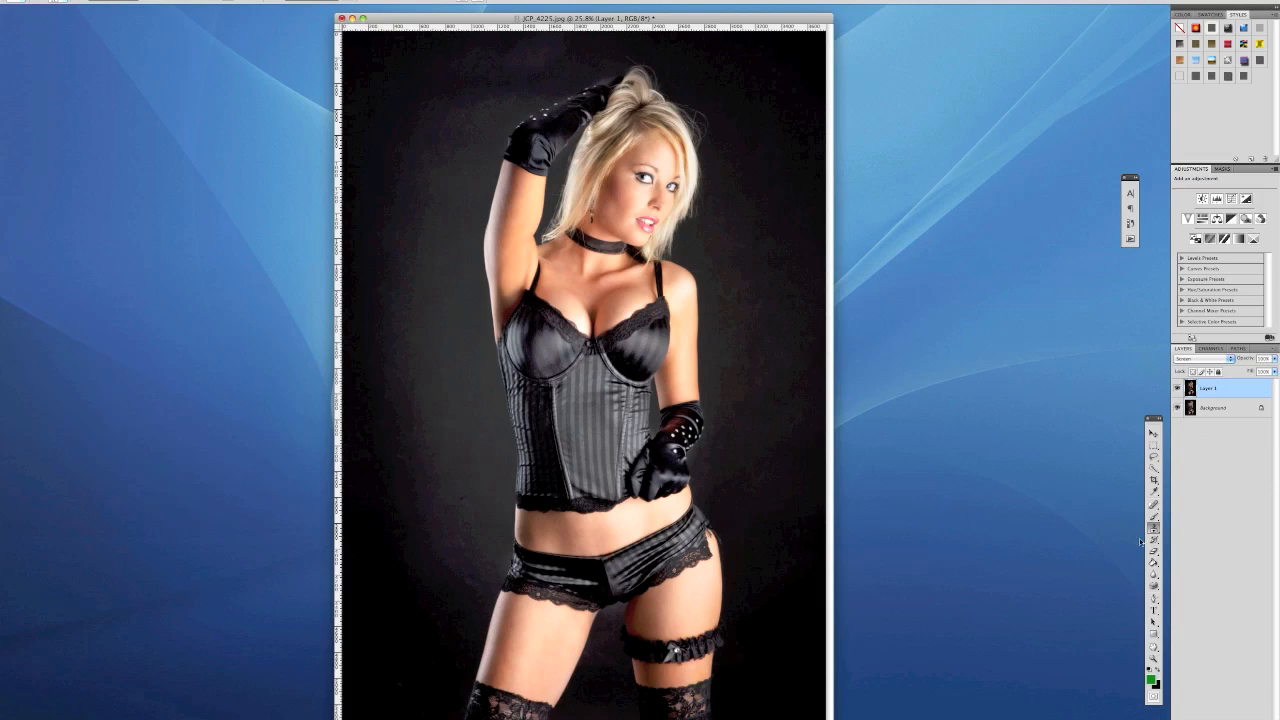
pyautogui.click(1208, 718)
pyautogui.press('super+i')
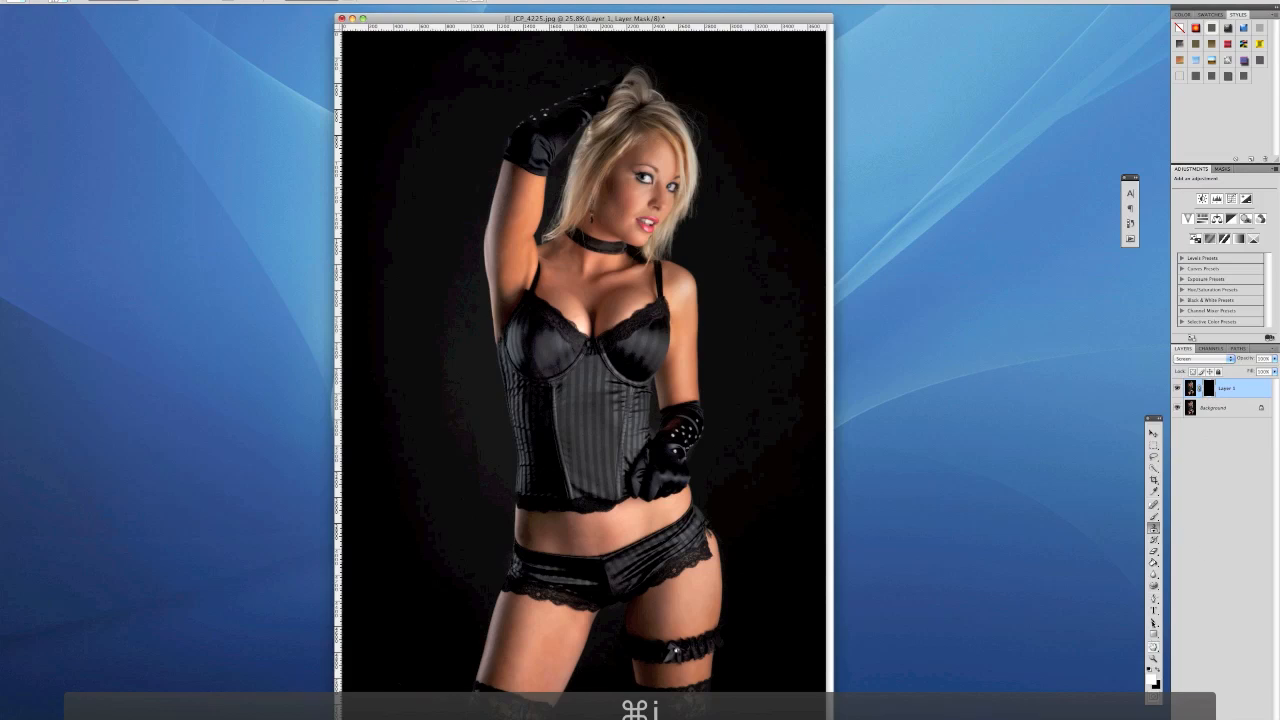
# Choose the Brush tool and shrink its tip to fit inside the irises of the model's eyes.
pyautogui.click(1153, 657)
pyautogui.moveTo(616, 163); pyautogui.dragTo(714, 217)
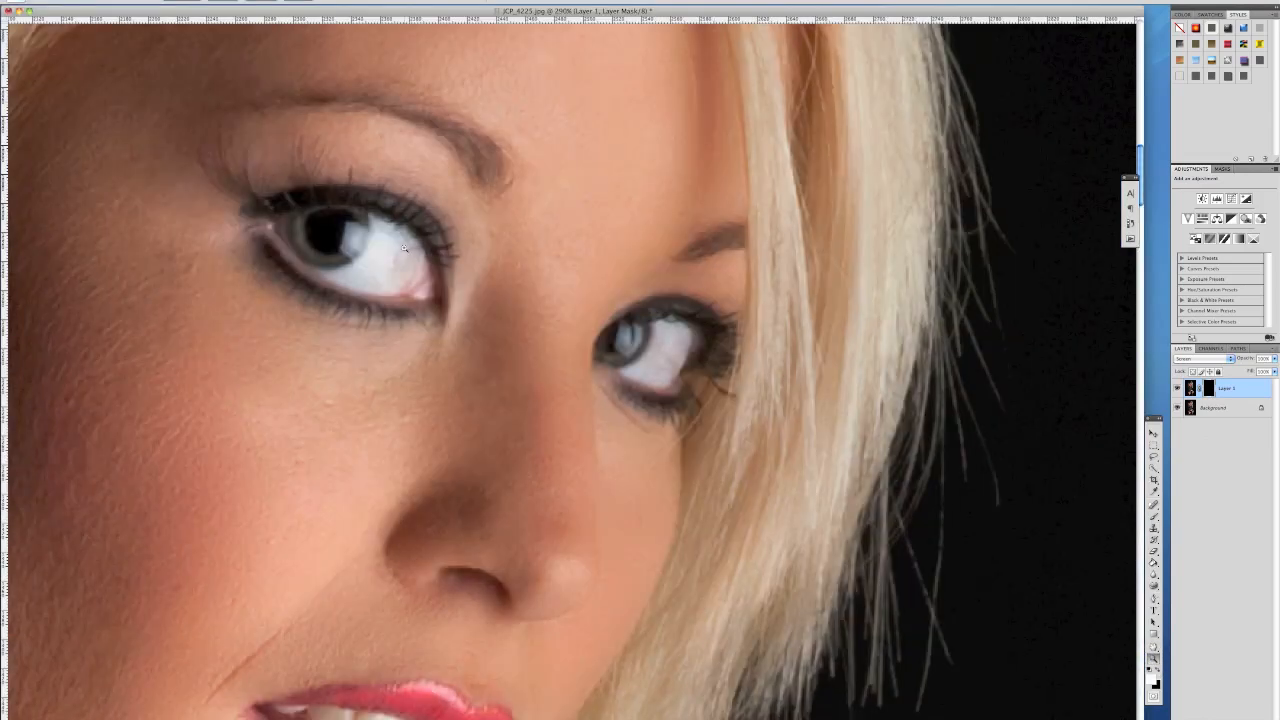
pyautogui.press('super+minus')
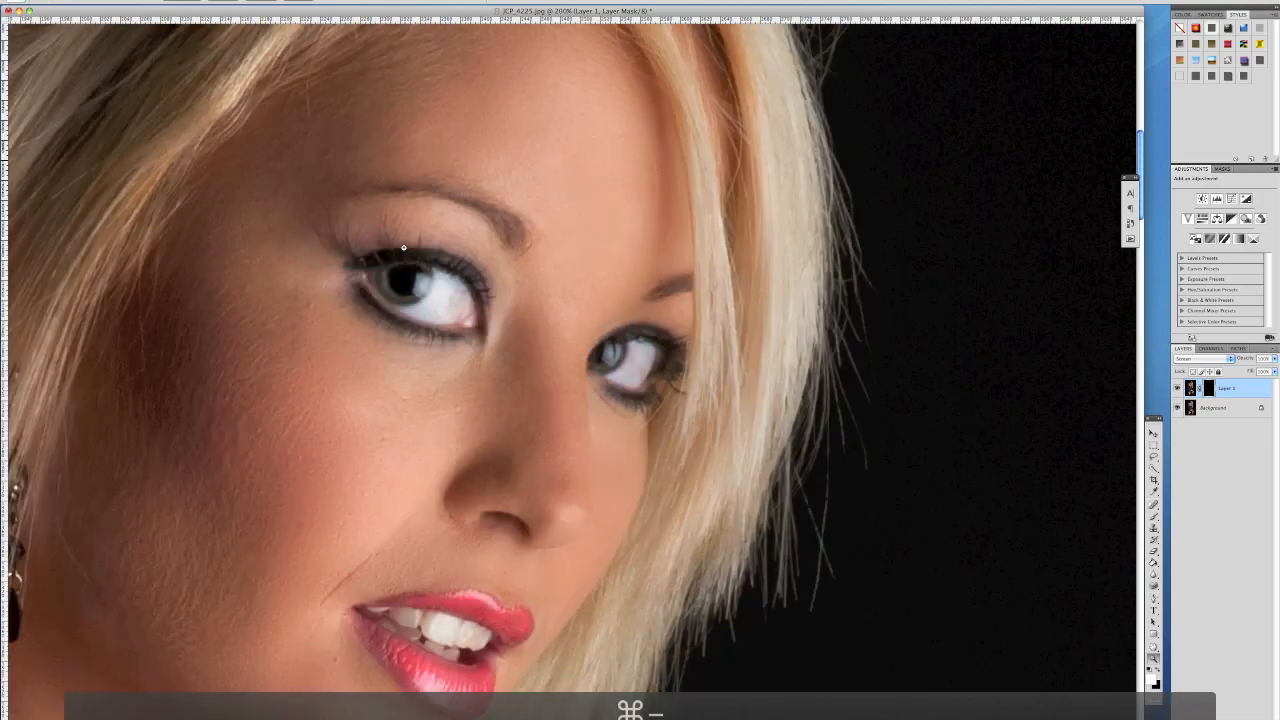
pyautogui.moveTo(463, 279); pyautogui.dragTo(622, 335)
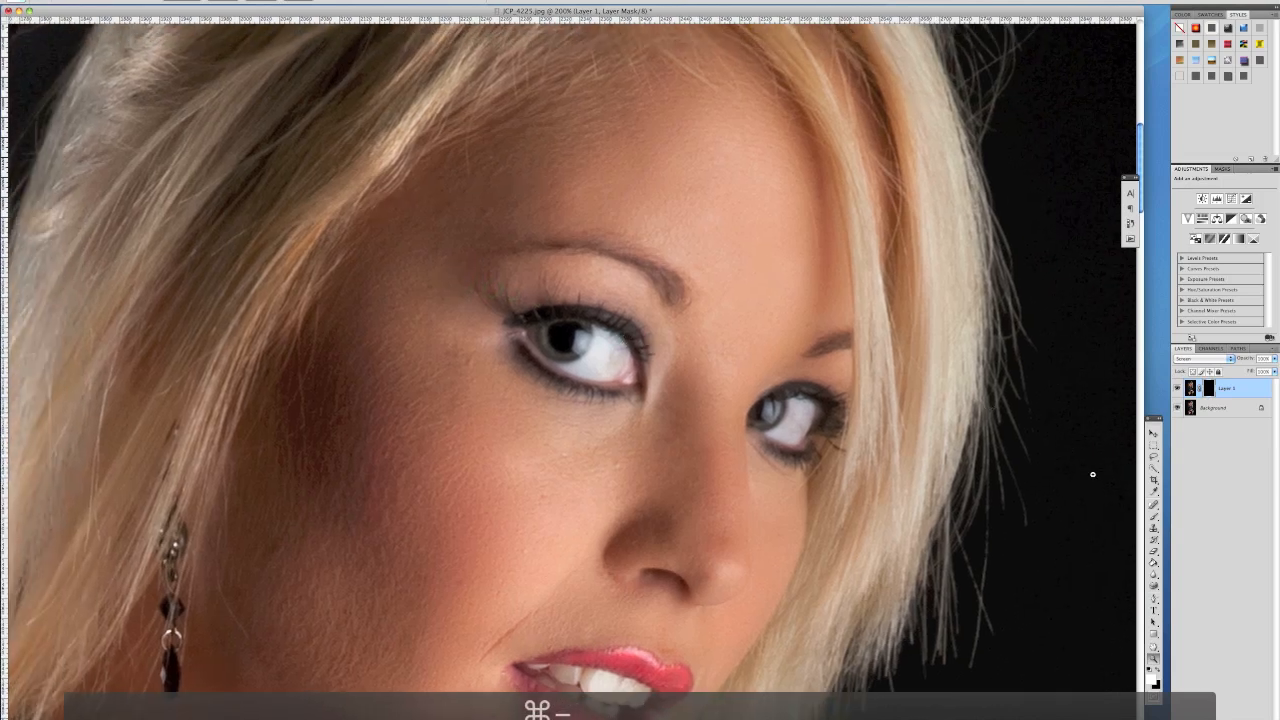
pyautogui.click(1153, 515)
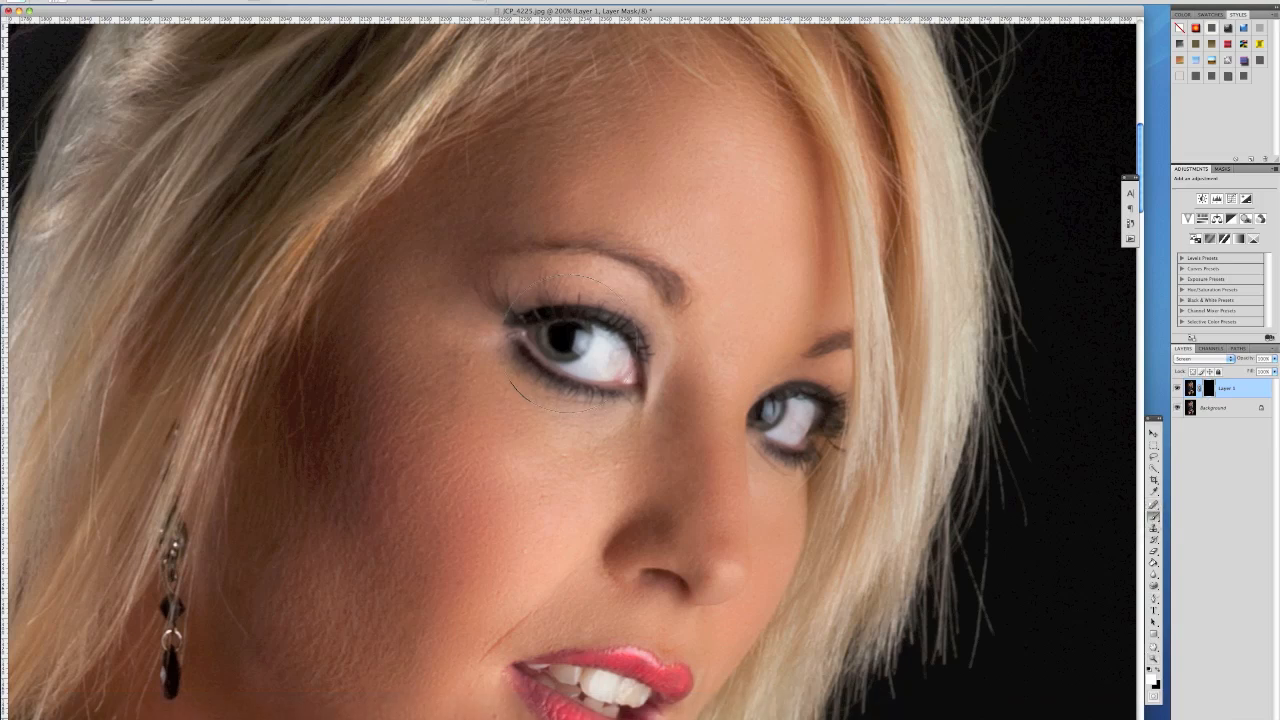
pyautogui.press('[')
pyautogui.press('[')
pyautogui.press('[')
pyautogui.press('[')
pyautogui.press('[')
pyautogui.press('[')
pyautogui.press('[')
pyautogui.press('[')
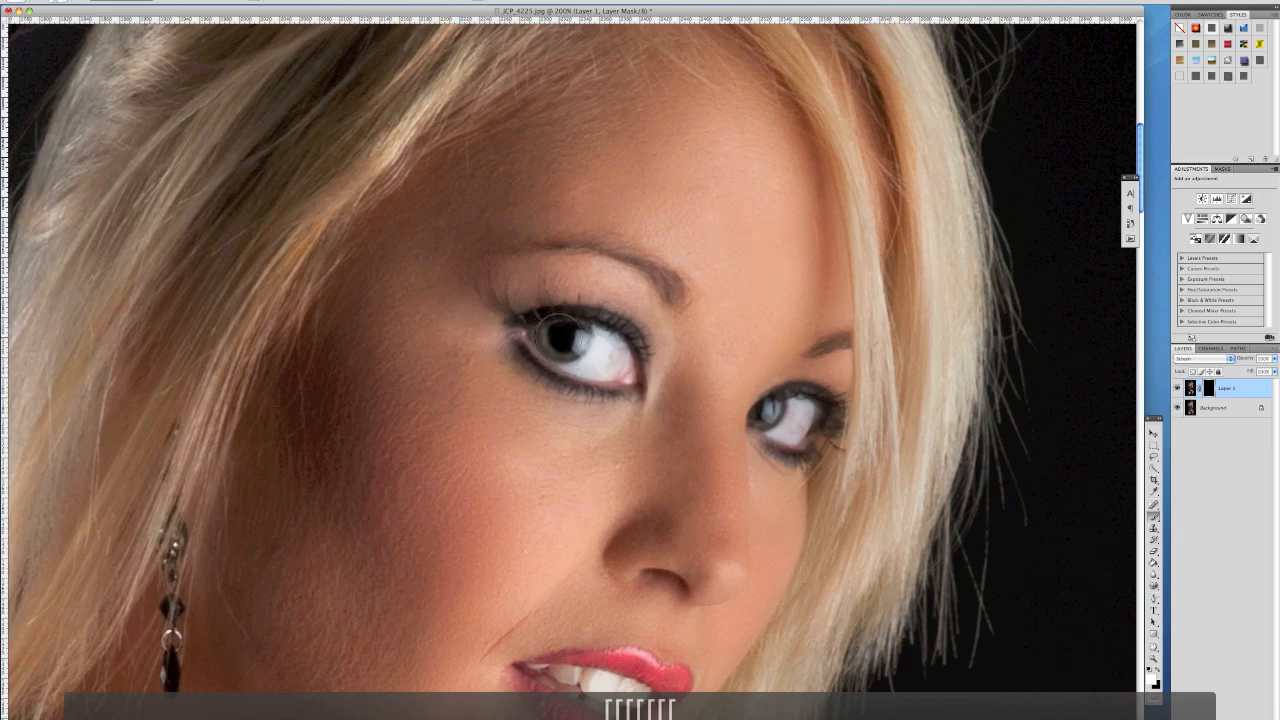
pyautogui.press('[')
pyautogui.press('[')
pyautogui.press('[')
pyautogui.press('[')
pyautogui.press('[')
pyautogui.press('[')
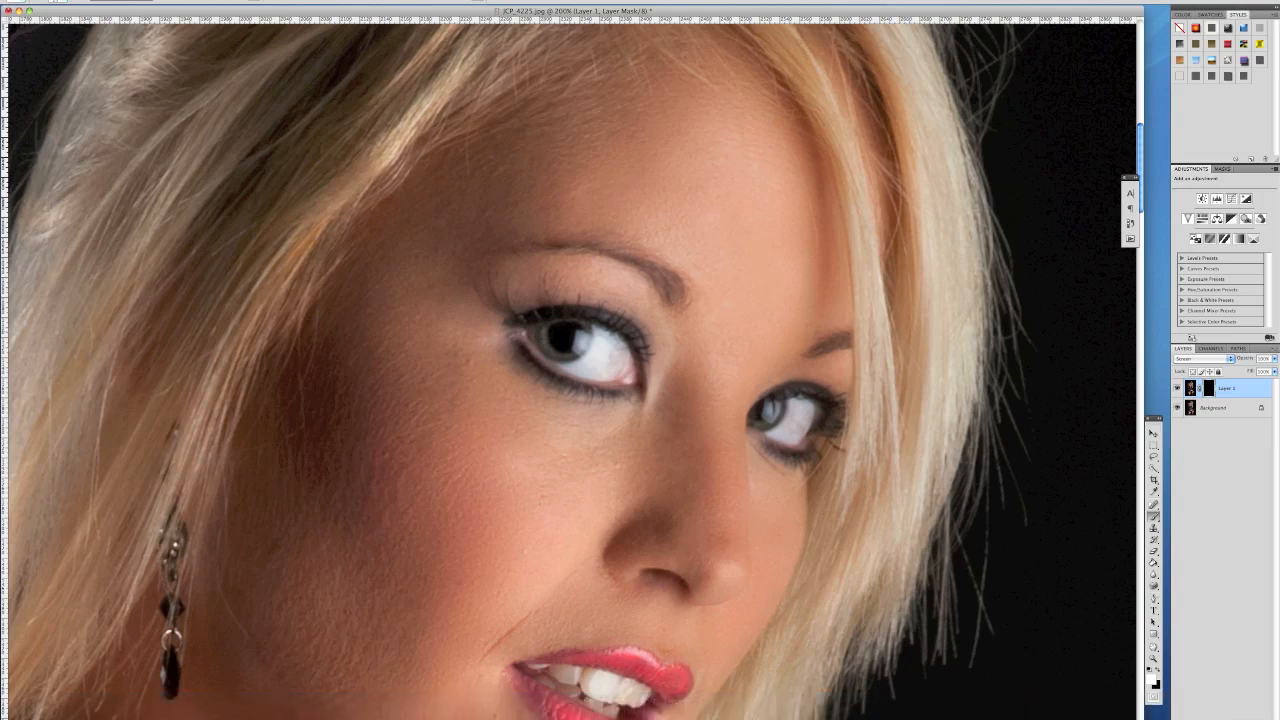
# Brighten both irises by painting white on the mask of the Screen layer, and swap the foreground and background colours.
pyautogui.moveTo(543, 330)
pyautogui.mouseDown()
pyautogui.moveTo(556, 360)
pyautogui.moveTo(578, 354)
pyautogui.moveTo(584, 324)
pyautogui.moveTo(590, 335)
pyautogui.moveTo(547, 323)
pyautogui.moveTo(591, 330)
pyautogui.mouseUp()
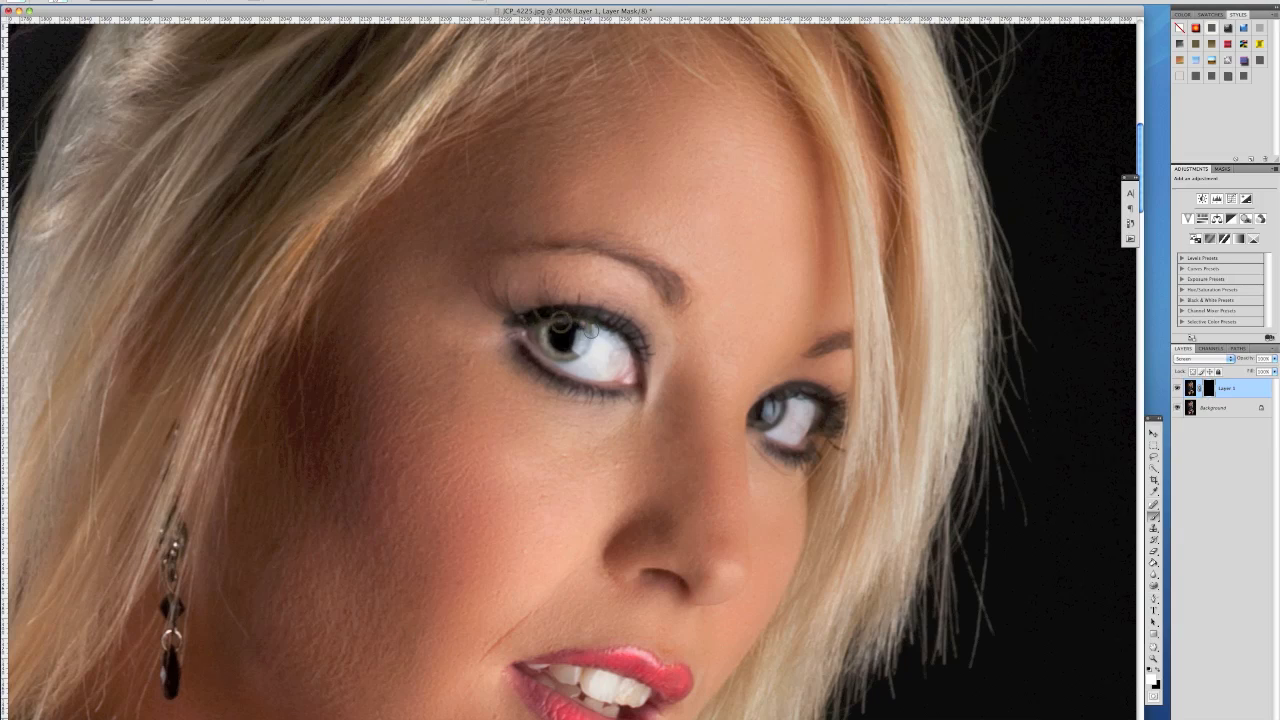
pyautogui.moveTo(778, 404)
pyautogui.mouseDown()
pyautogui.moveTo(751, 420)
pyautogui.moveTo(768, 410)
pyautogui.moveTo(756, 400)
pyautogui.mouseUp()
pyautogui.press('x')
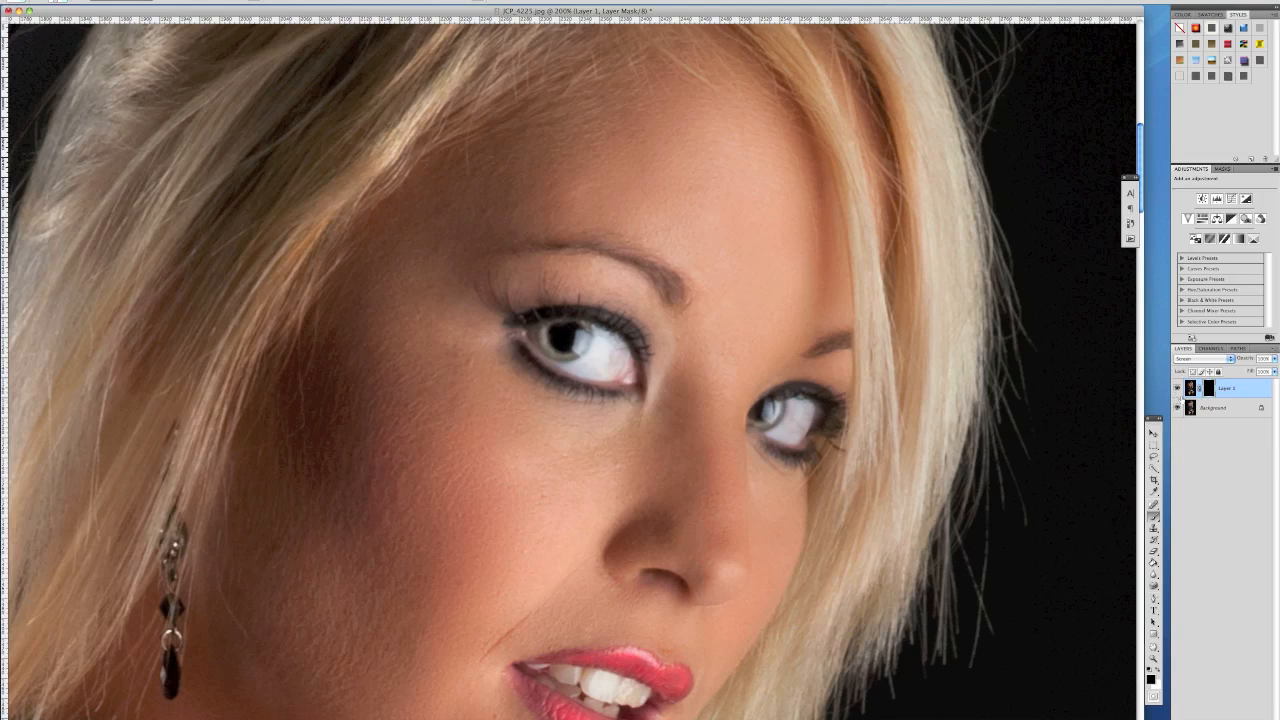
# Lower the opacity of the Screen layer to soften the brightened eyes, and flatten the image.
pyautogui.press('super+0')
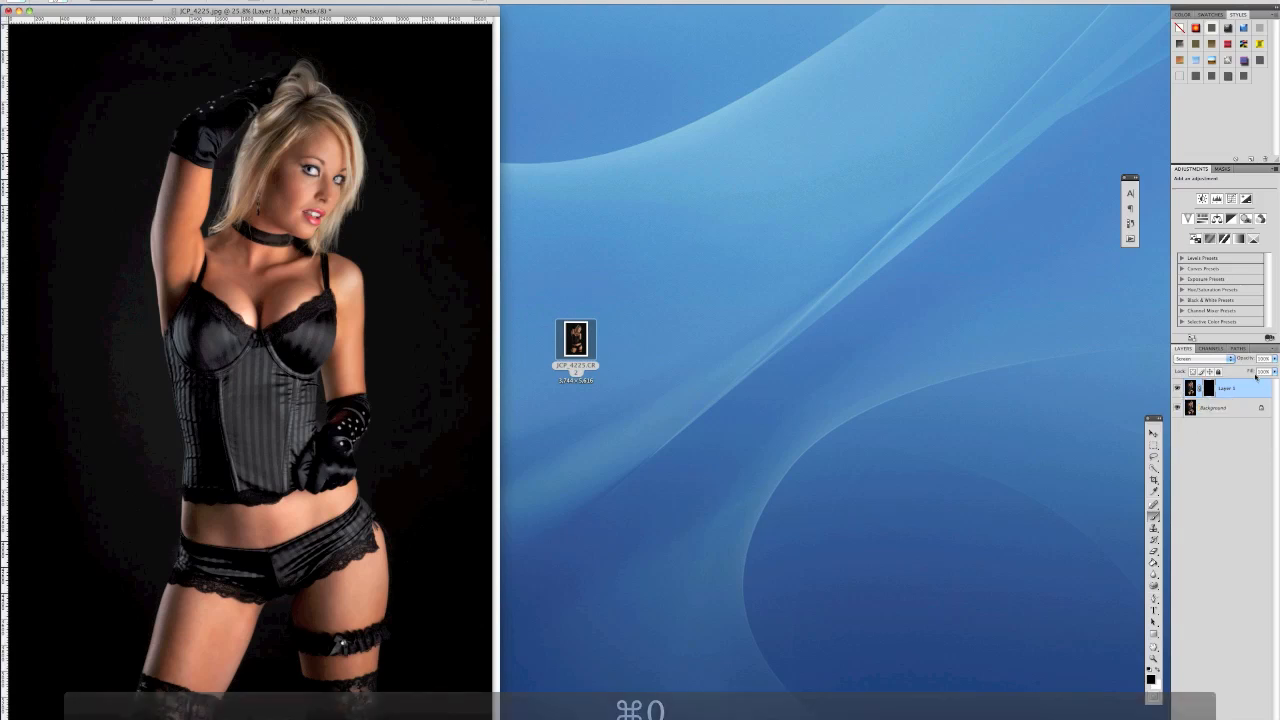
pyautogui.moveTo(1273, 362); pyautogui.dragTo(1250, 372)
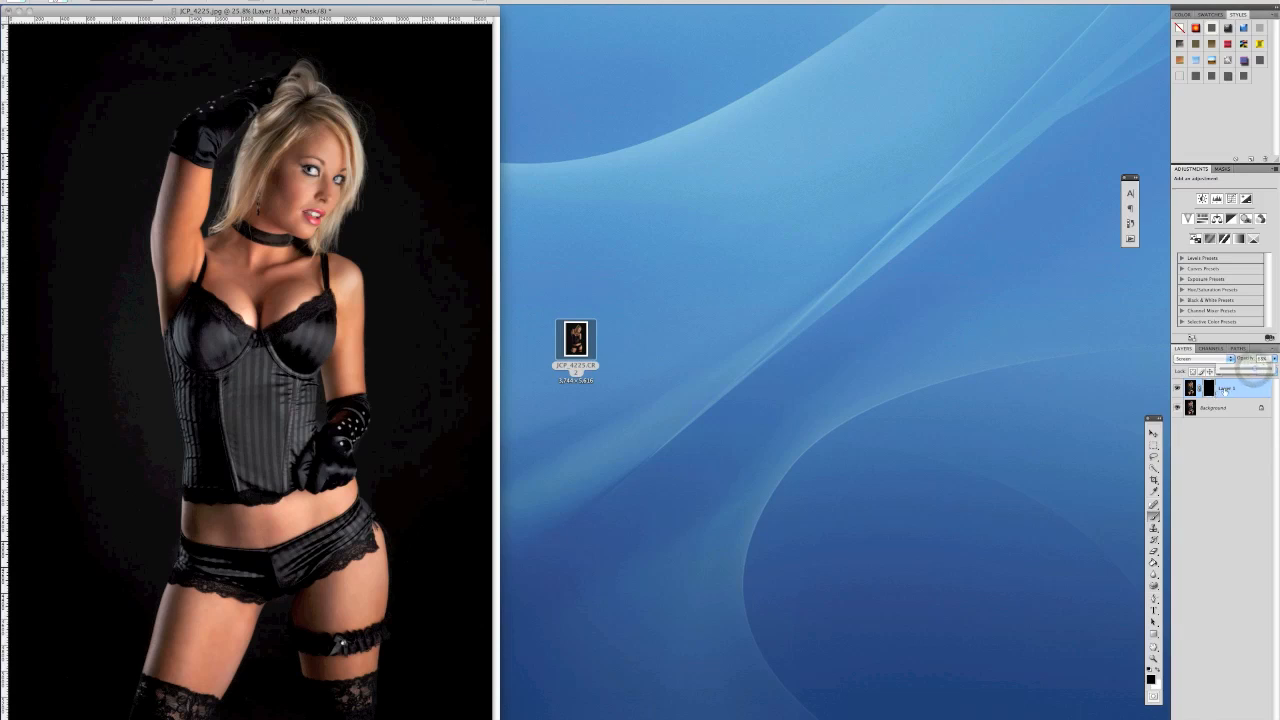
pyautogui.rightClick(1227, 386)
pyautogui.click(1231, 674)
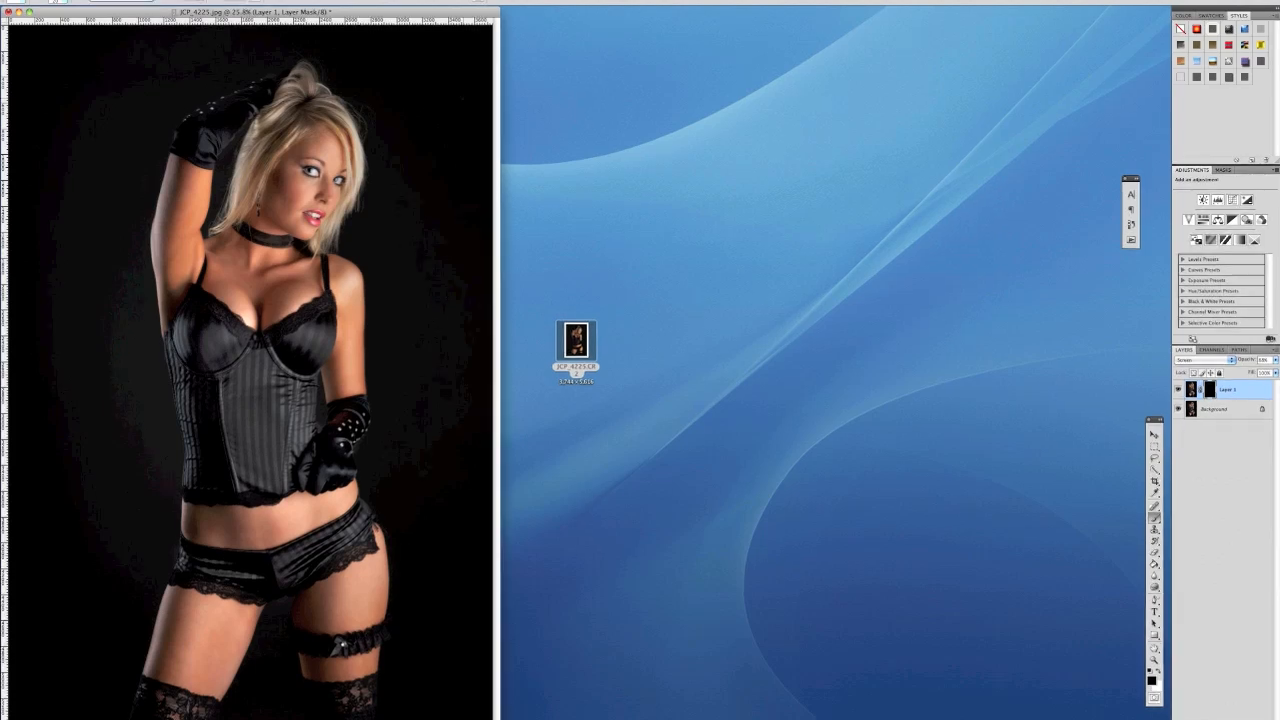
pyautogui.click(156, 2)
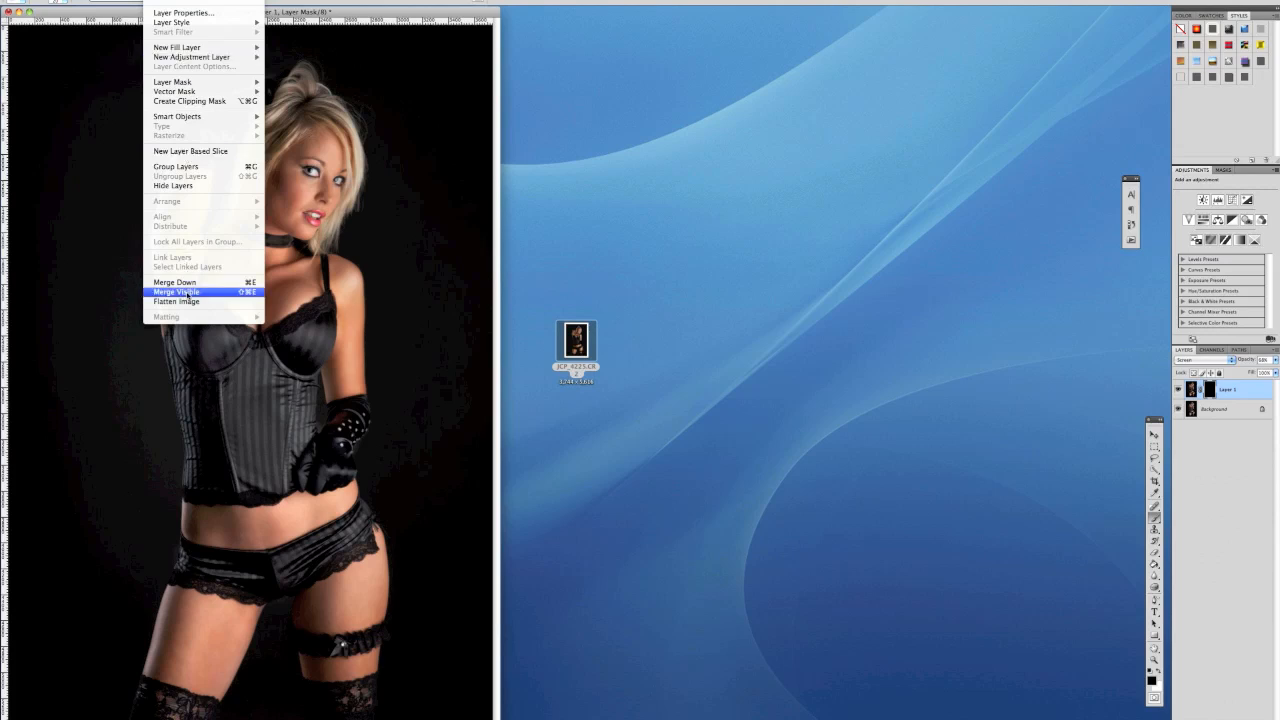
pyautogui.click(187, 301)
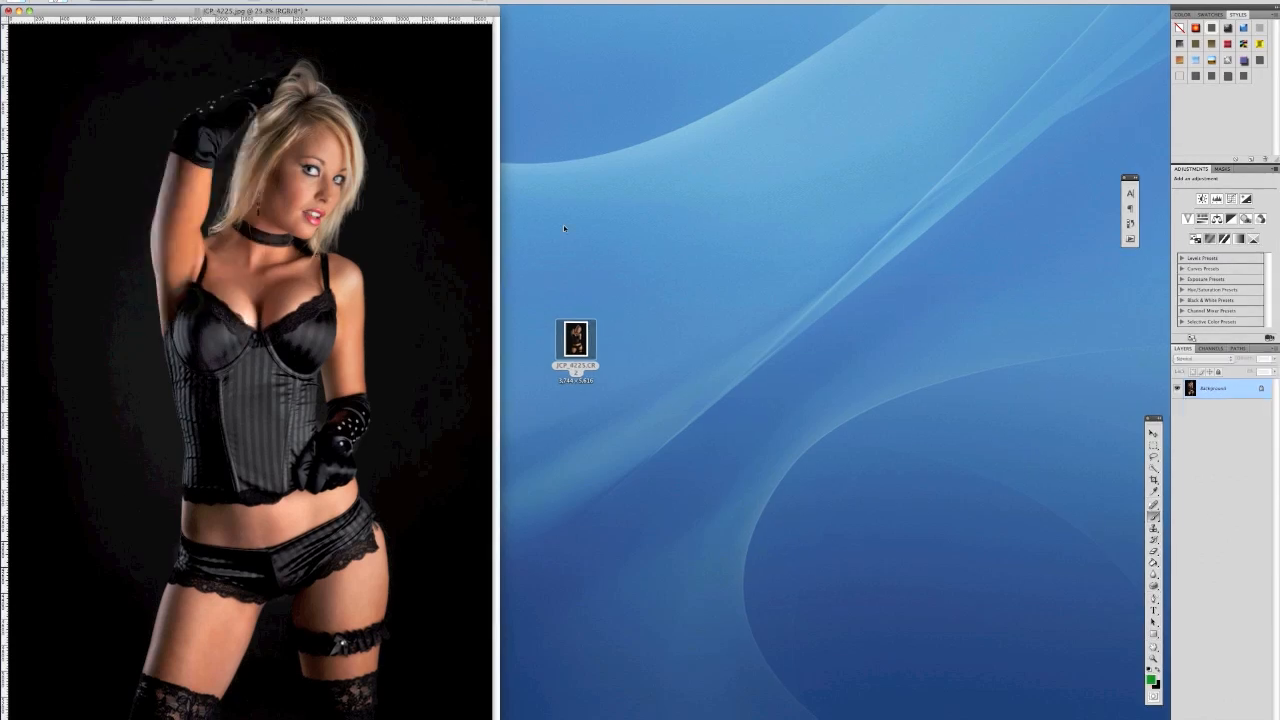
# Duplicate the background layer and colorize the copy blue with Hue 236, Saturation about 39 and Lightness +26.
pyautogui.press('super+j')
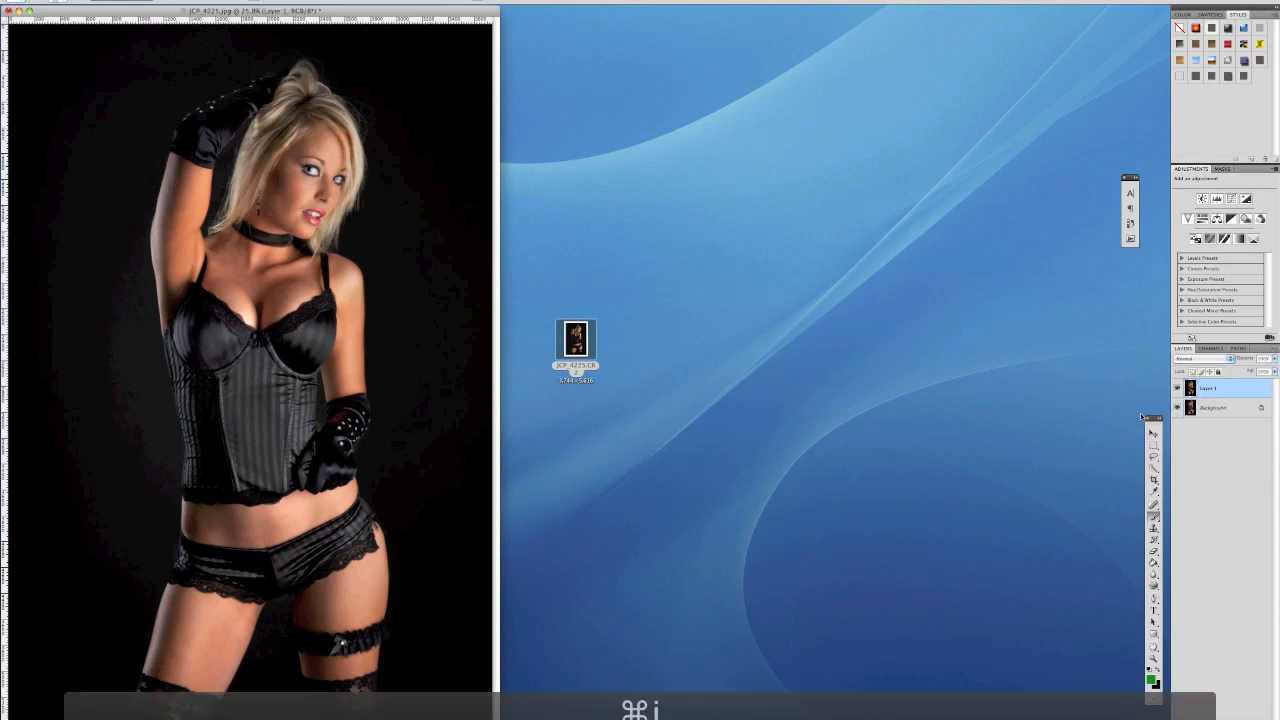
pyautogui.press('super+u')
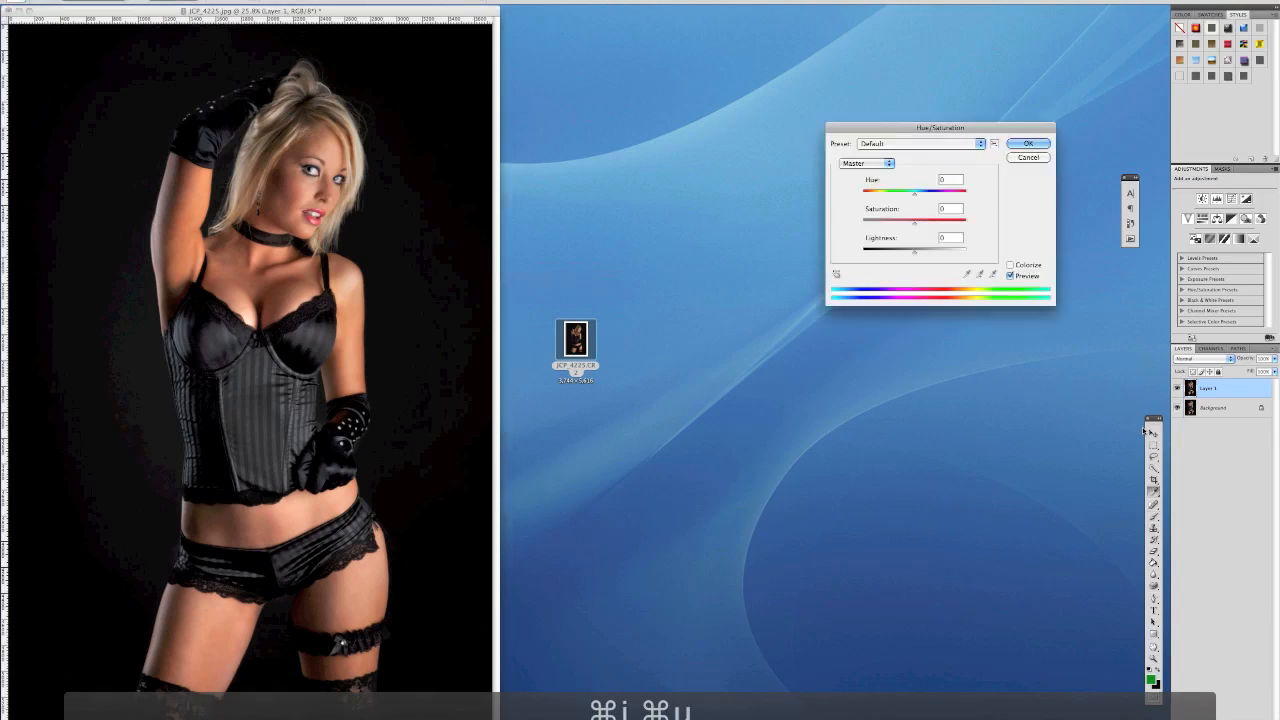
pyautogui.click(1009, 264)
pyautogui.click(930, 193)
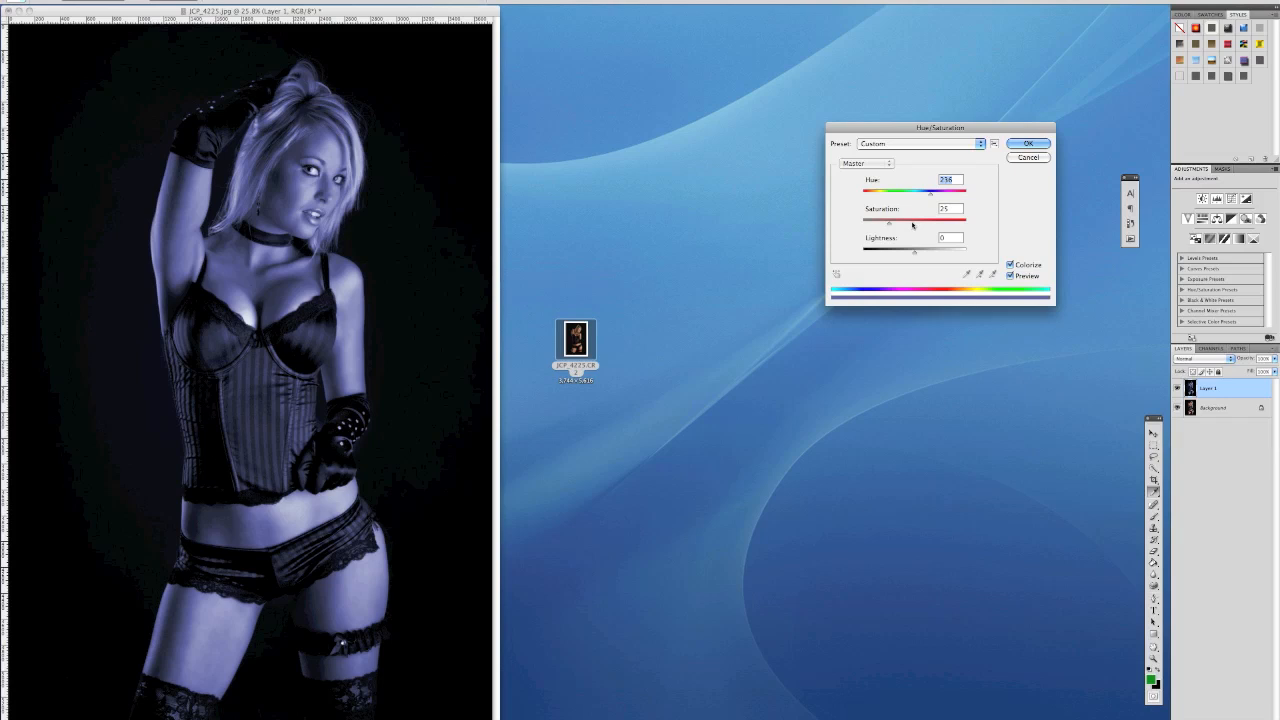
pyautogui.click(912, 224)
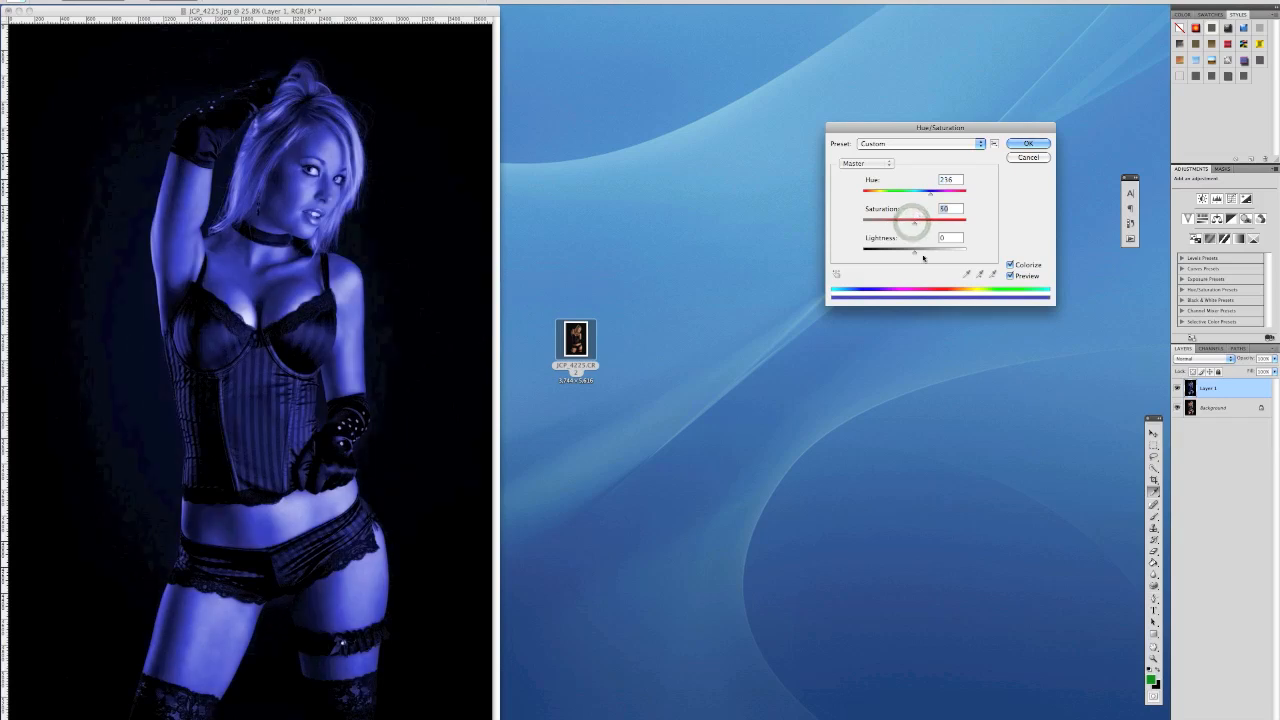
pyautogui.moveTo(934, 253); pyautogui.dragTo(907, 226)
pyautogui.click(912, 224)
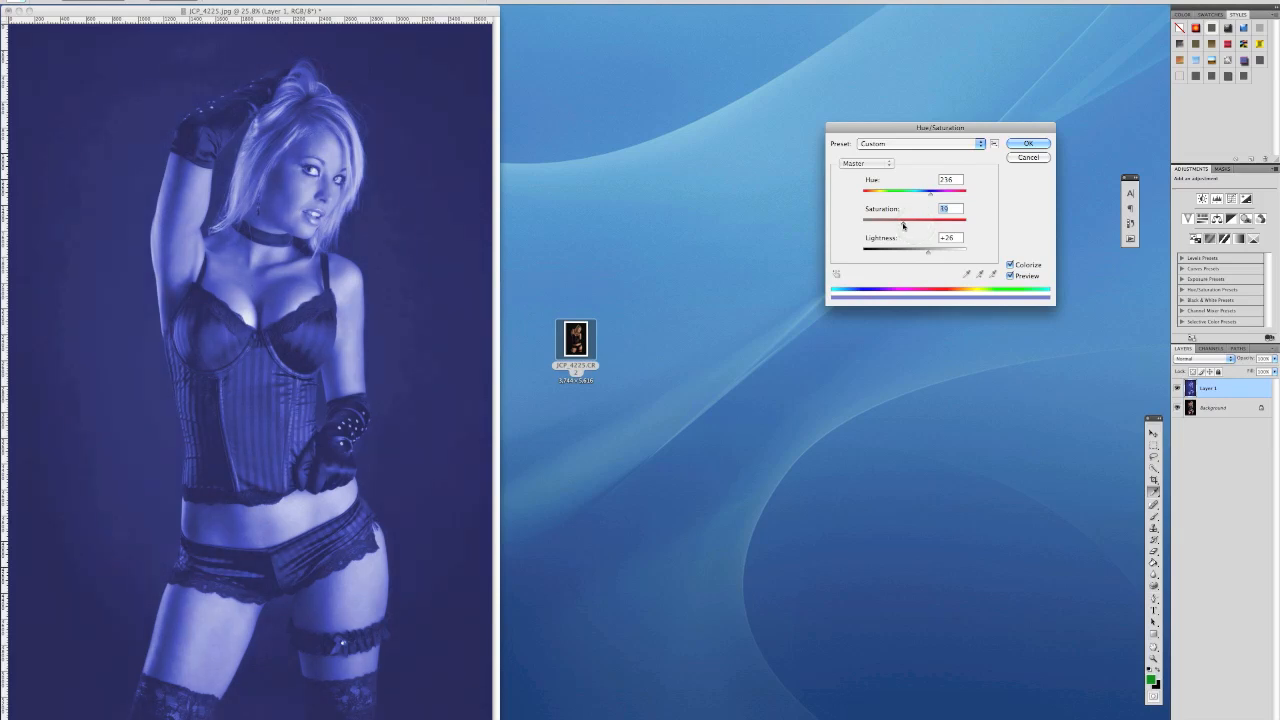
pyautogui.click(1022, 143)
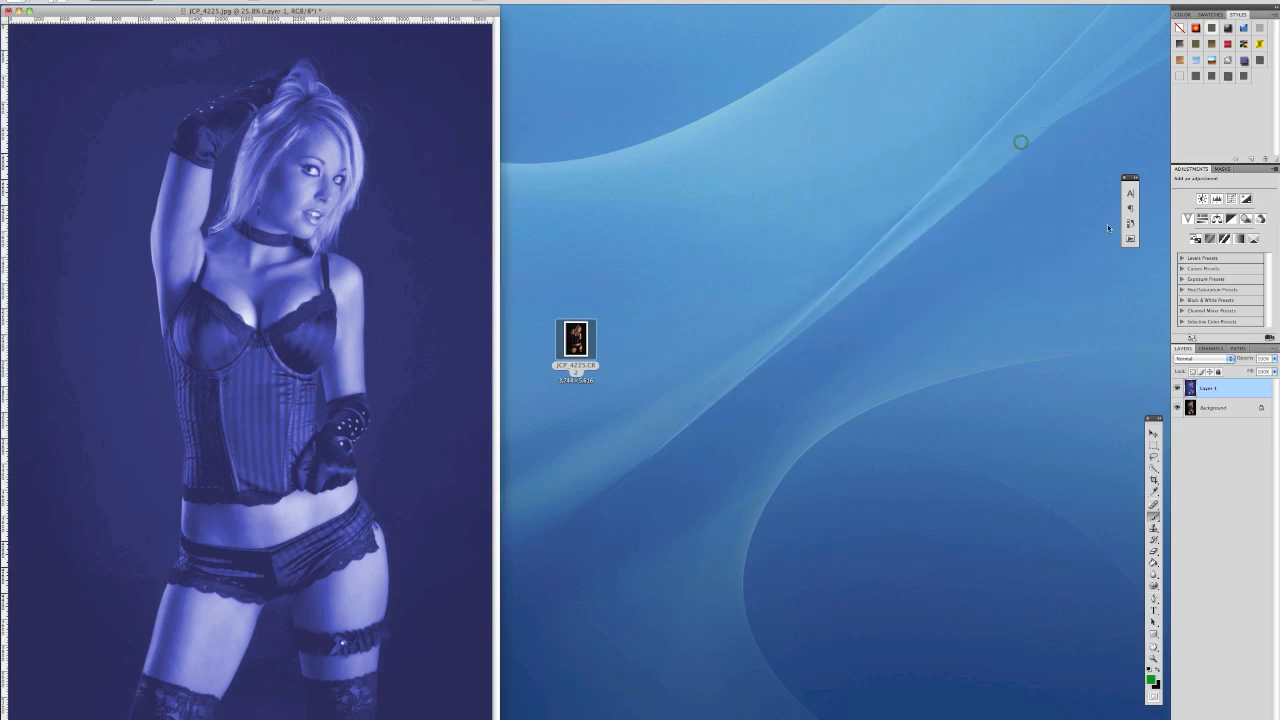
# Hide the blue layer with an inverted, black layer mask and choose the Brush tool with a tip sized for the irises.
pyautogui.click(1210, 717)
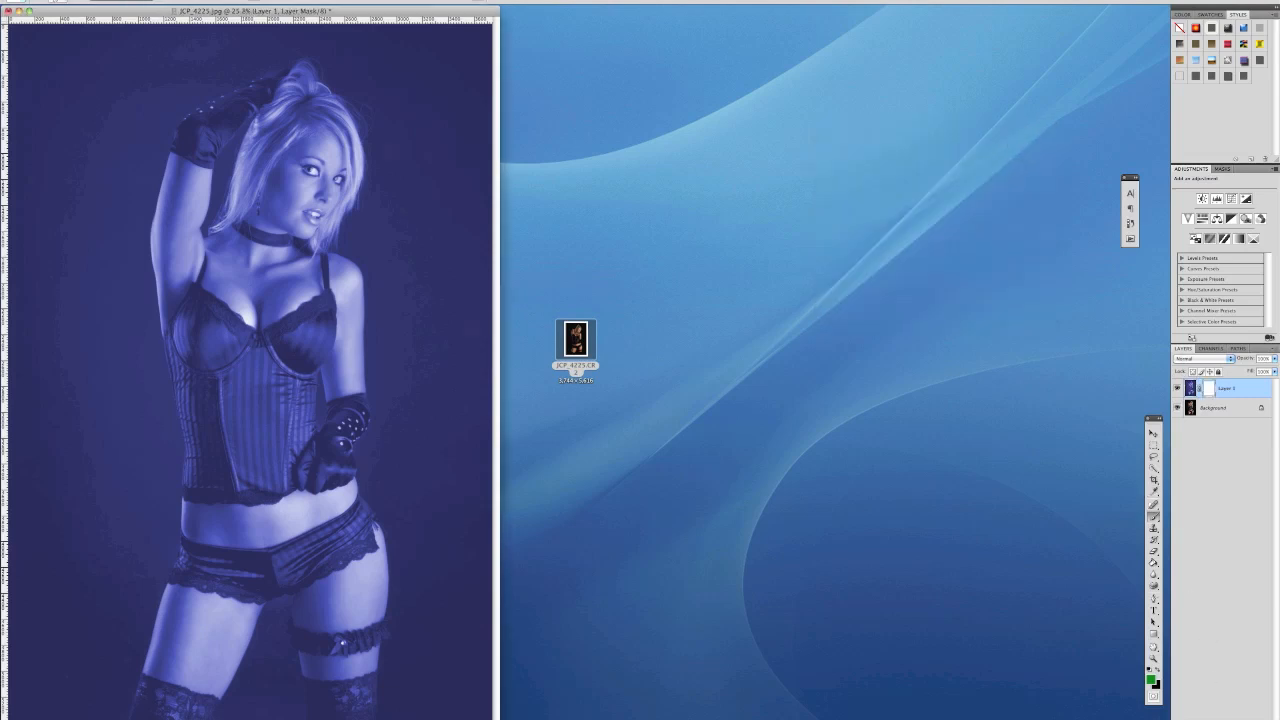
pyautogui.press('super+i')
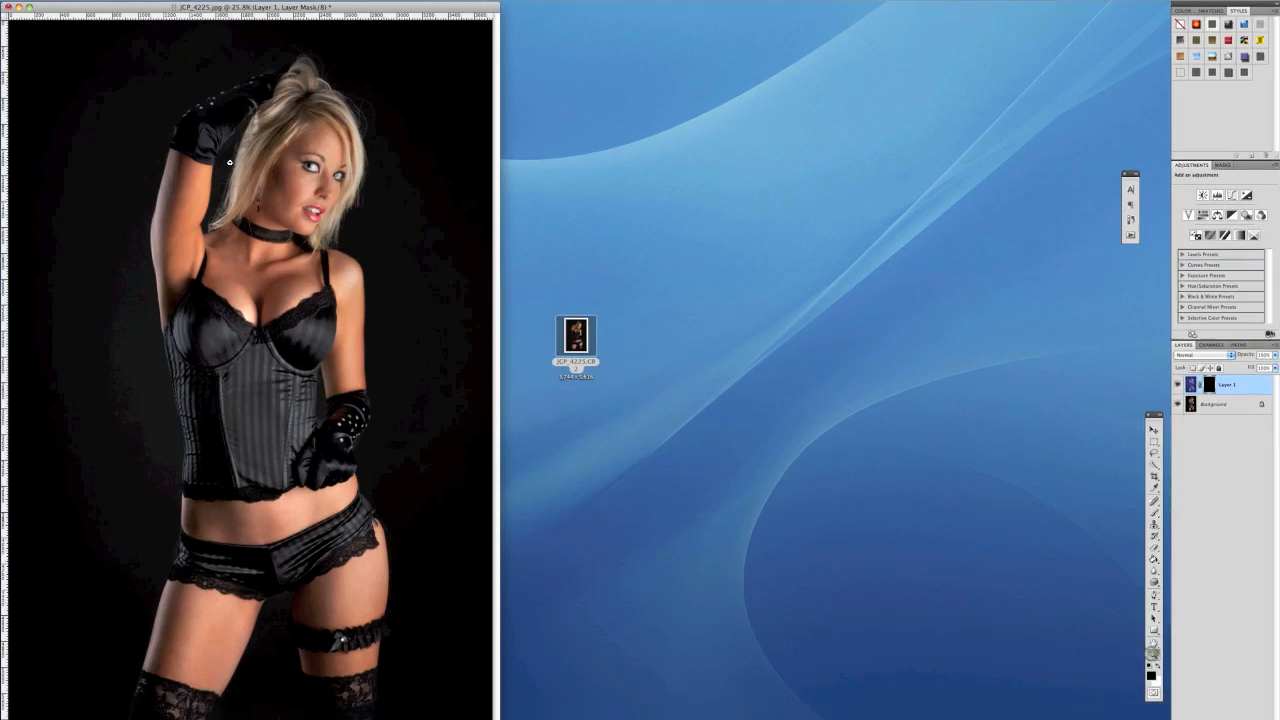
pyautogui.moveTo(381, 226); pyautogui.dragTo(381, 226)
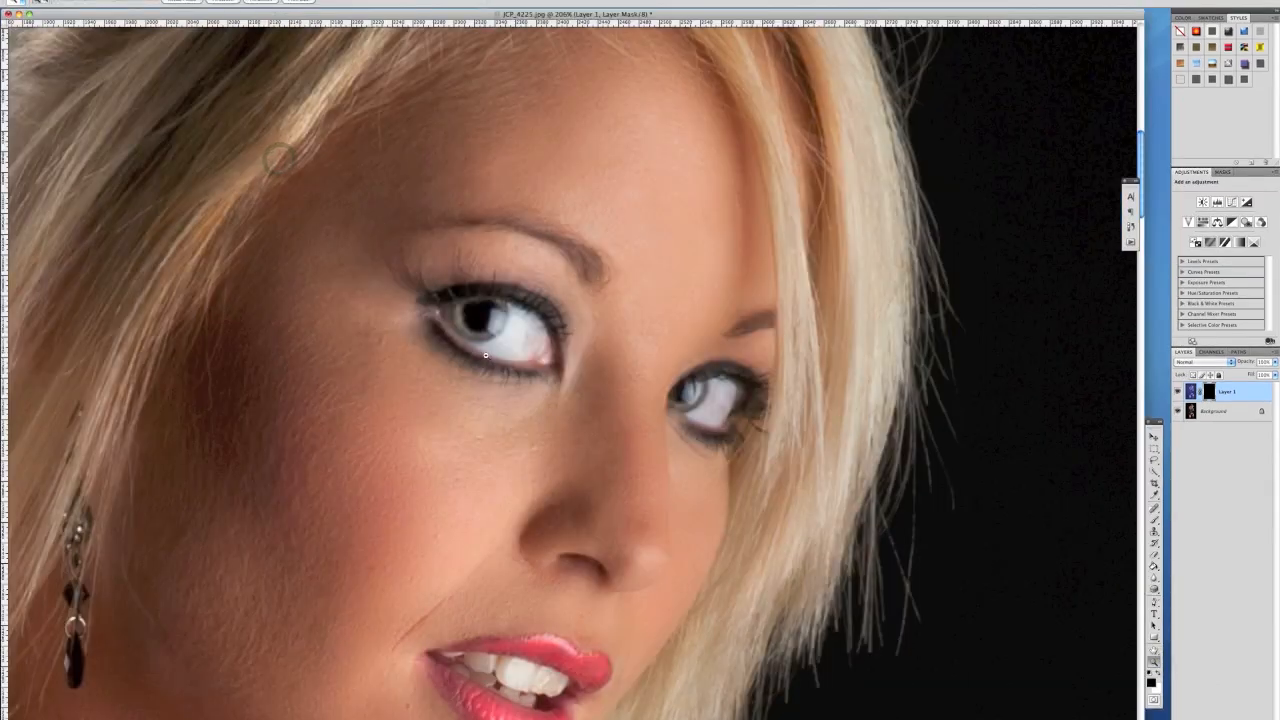
pyautogui.click(1154, 515)
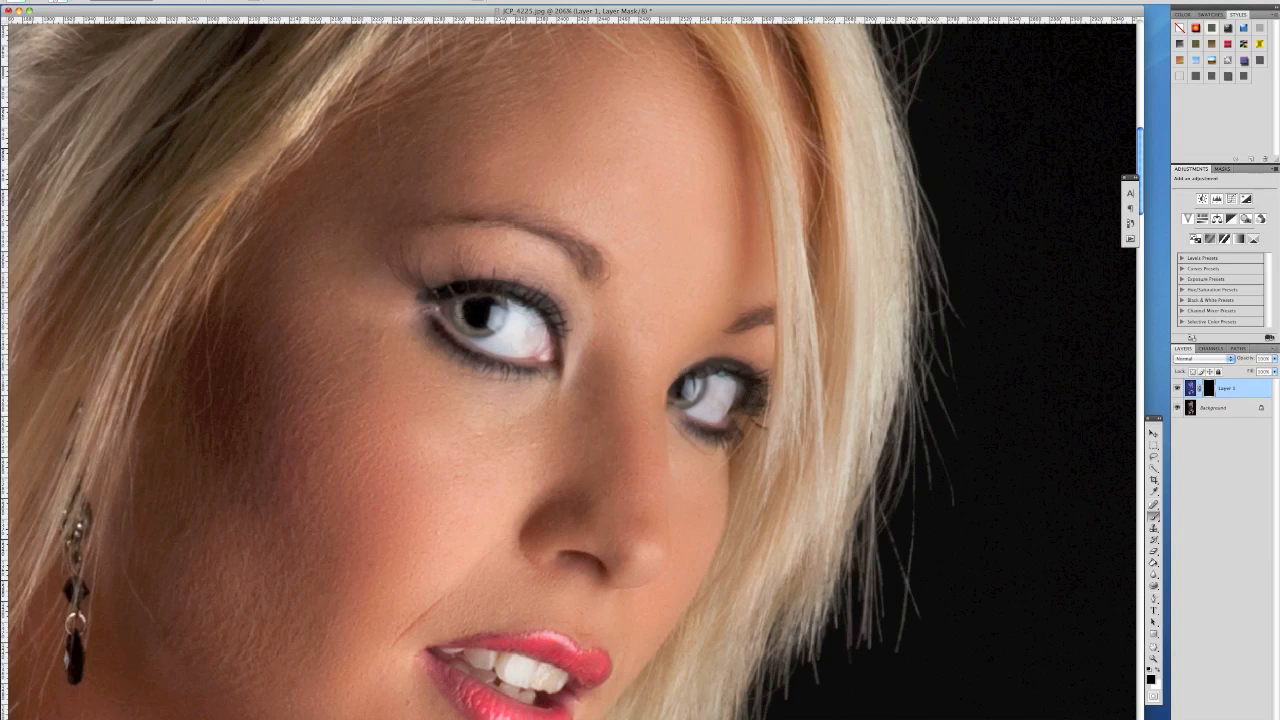
pyautogui.press('[')
pyautogui.press(']')
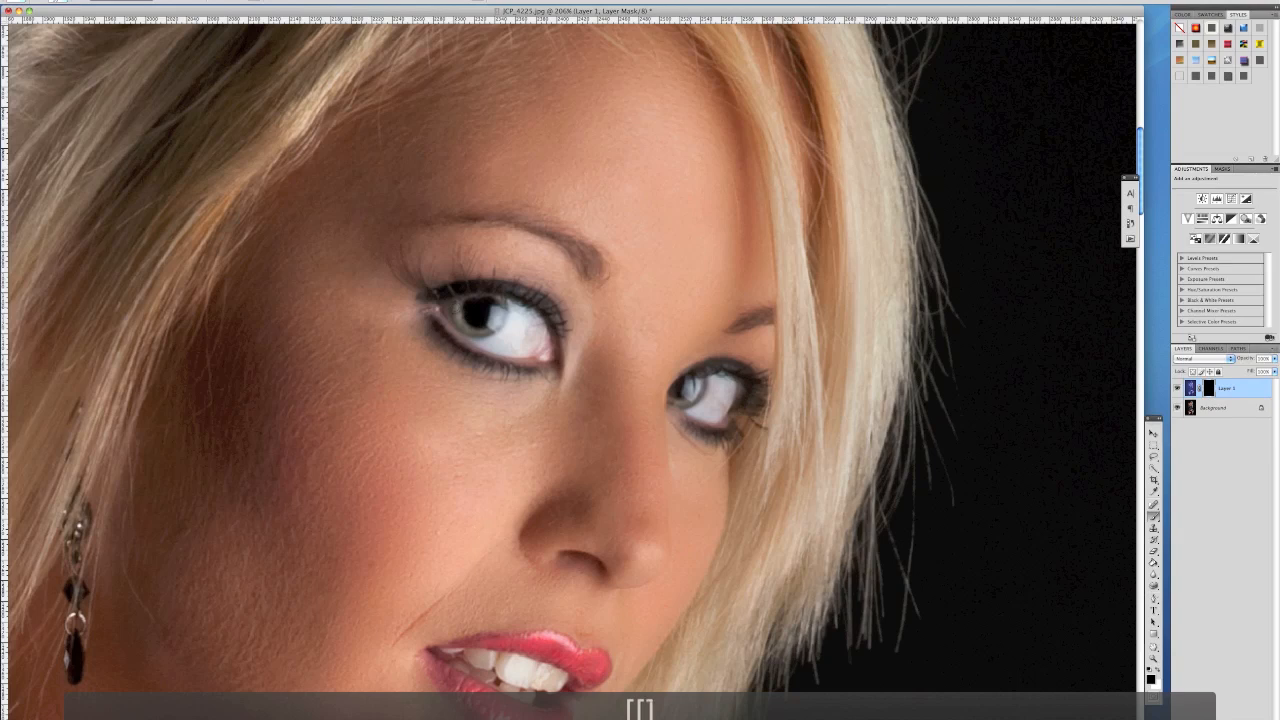
# Paint white on the blue layer's mask over both irises, using a smaller tip and black to clear the pupil.
pyautogui.press('x')
pyautogui.moveTo(455, 313); pyautogui.dragTo(459, 318)
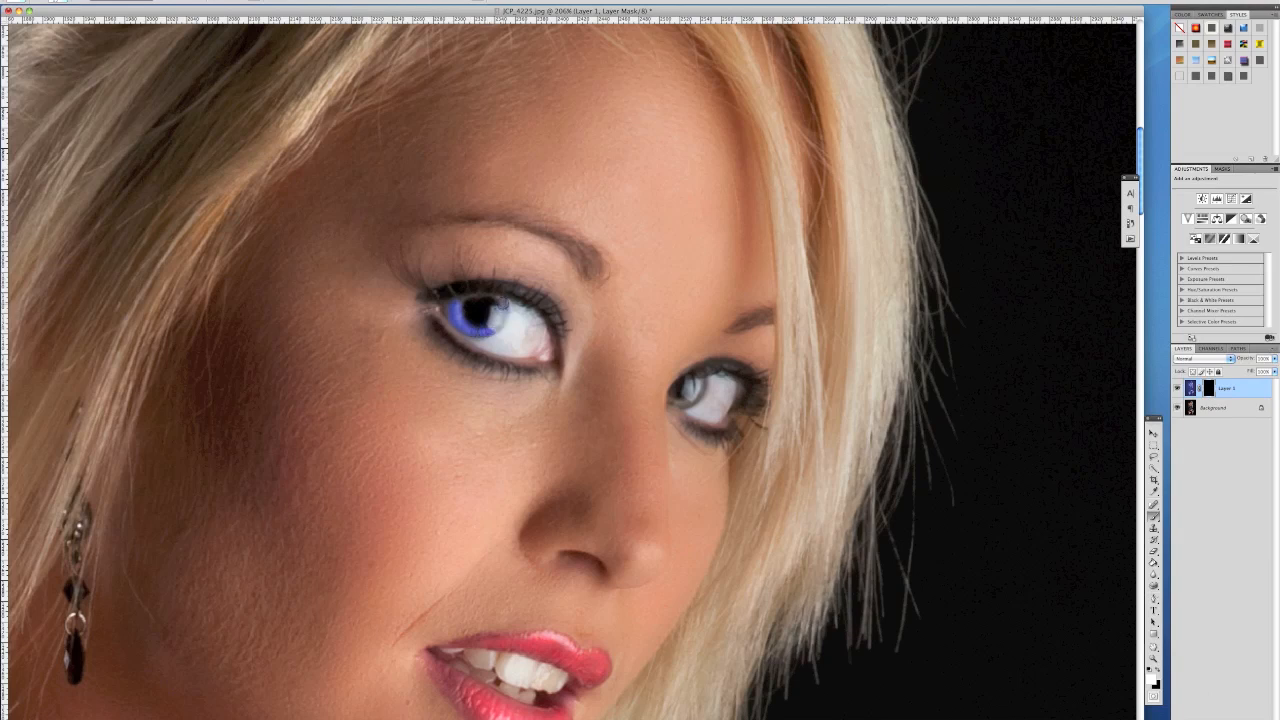
pyautogui.press('[')
pyautogui.press('[')
pyautogui.press('[')
pyautogui.press('x')
pyautogui.press('x')
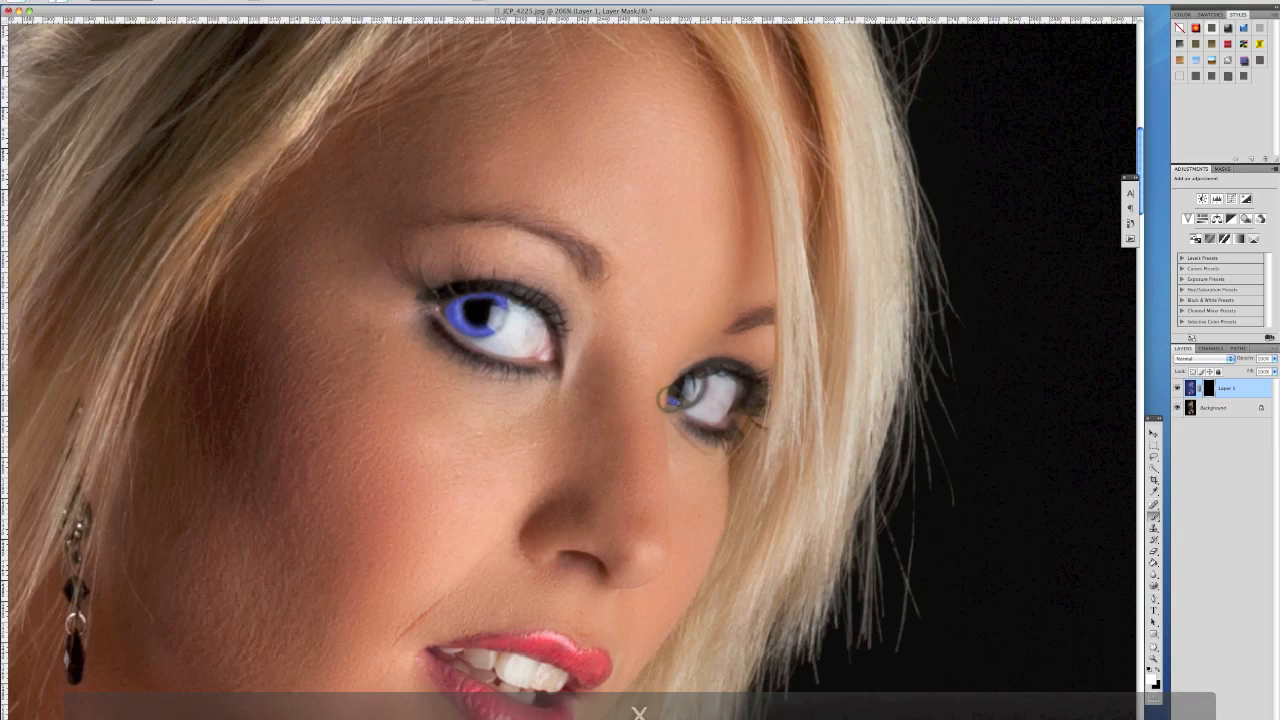
pyautogui.moveTo(672, 400); pyautogui.dragTo(686, 404)
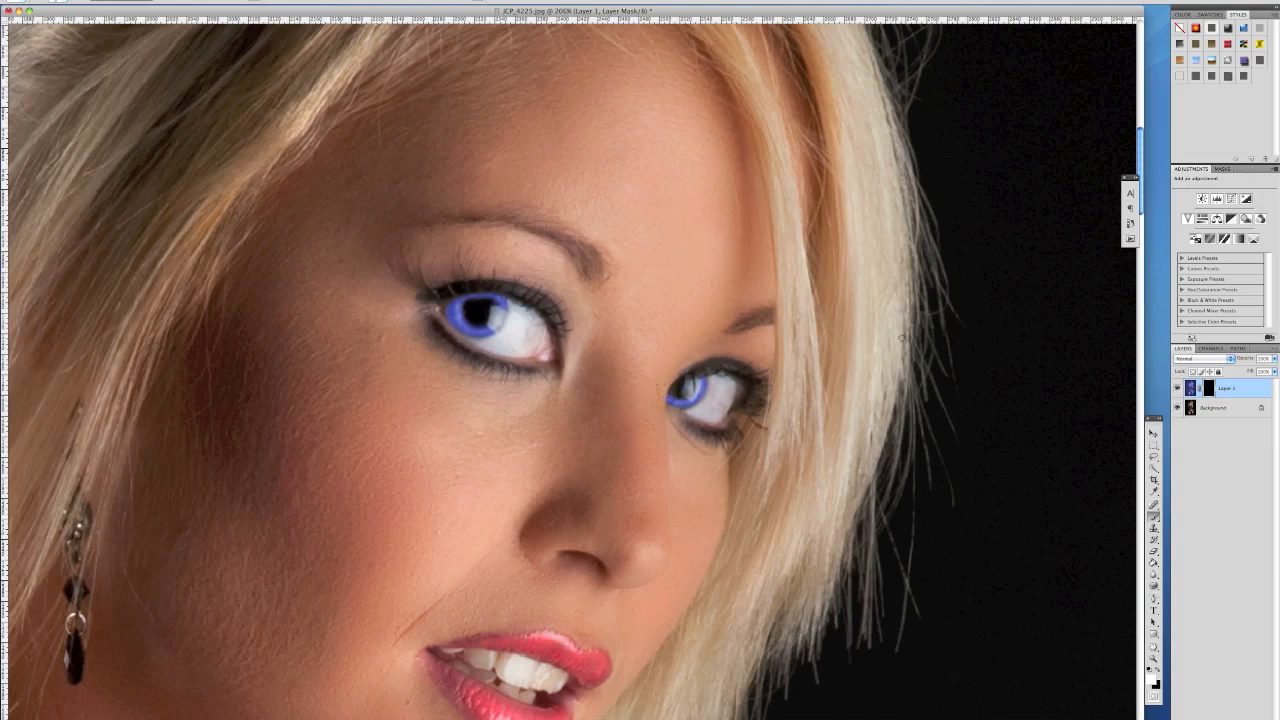
# Reduce the blue layer's opacity for a more natural eye colour and flatten the image.
pyautogui.press('super+0')
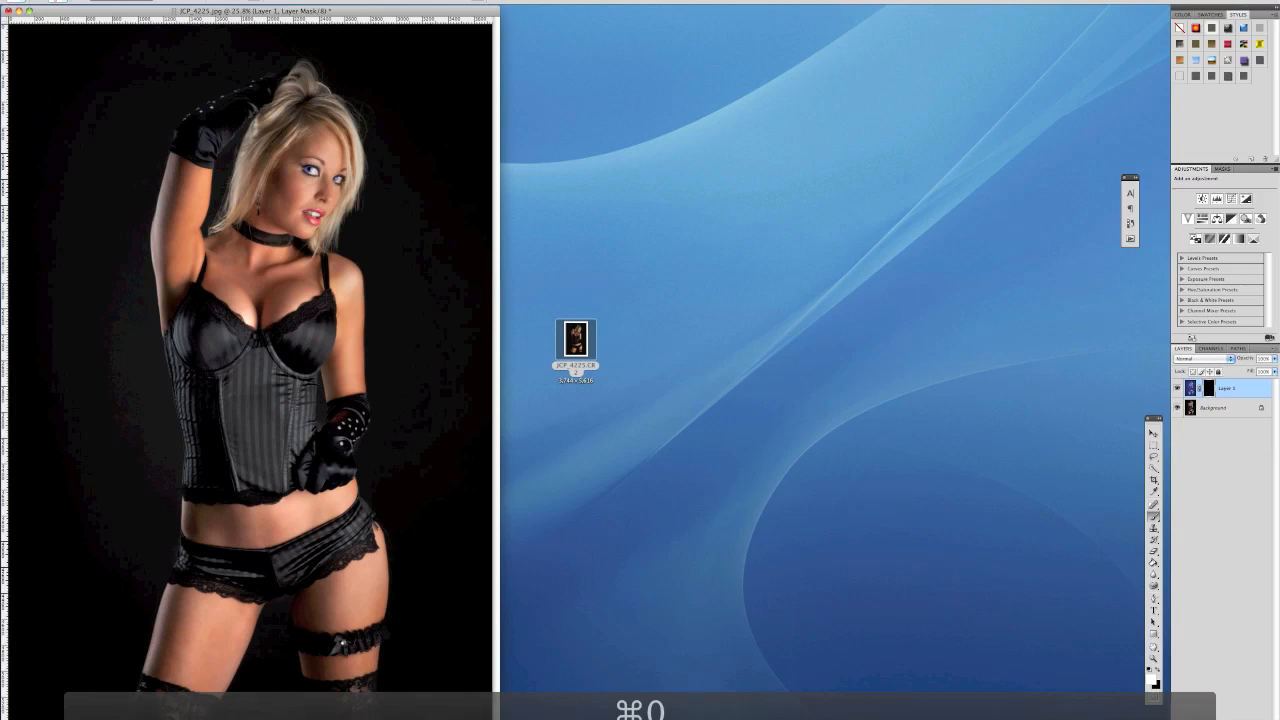
pyautogui.click(1273, 358)
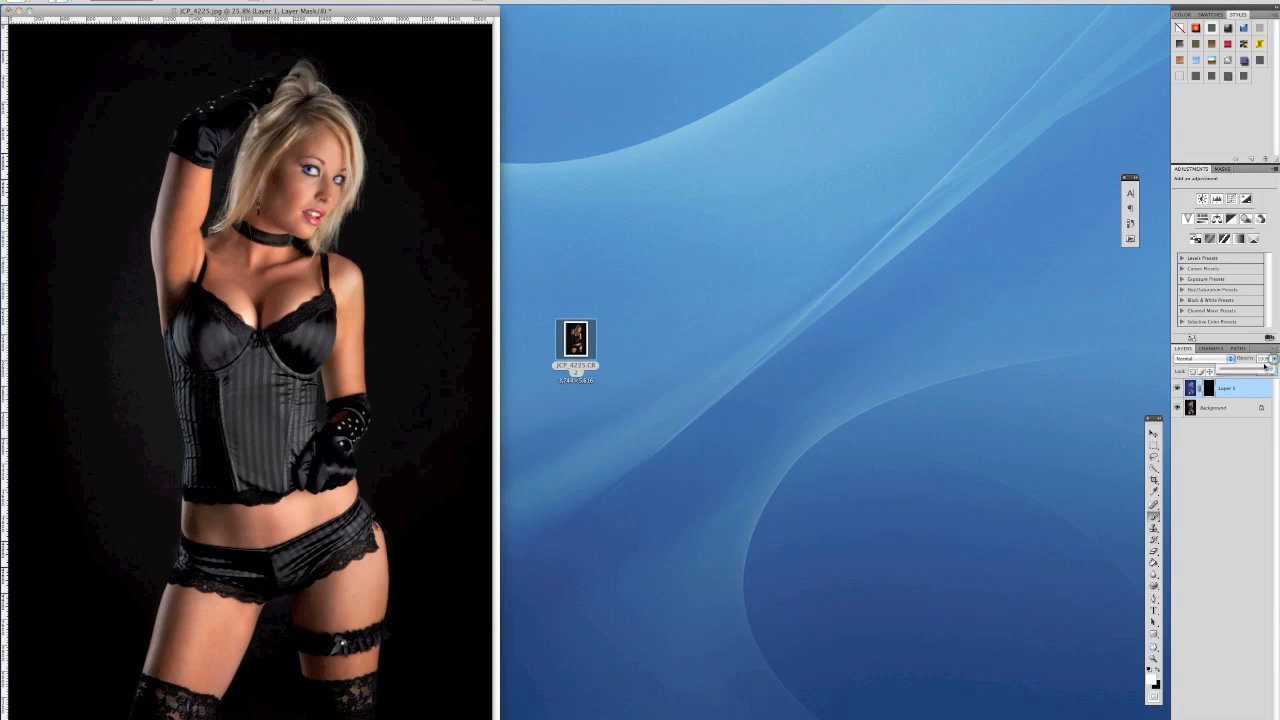
pyautogui.moveTo(1267, 369); pyautogui.dragTo(1259, 370)
pyautogui.click(1177, 388)
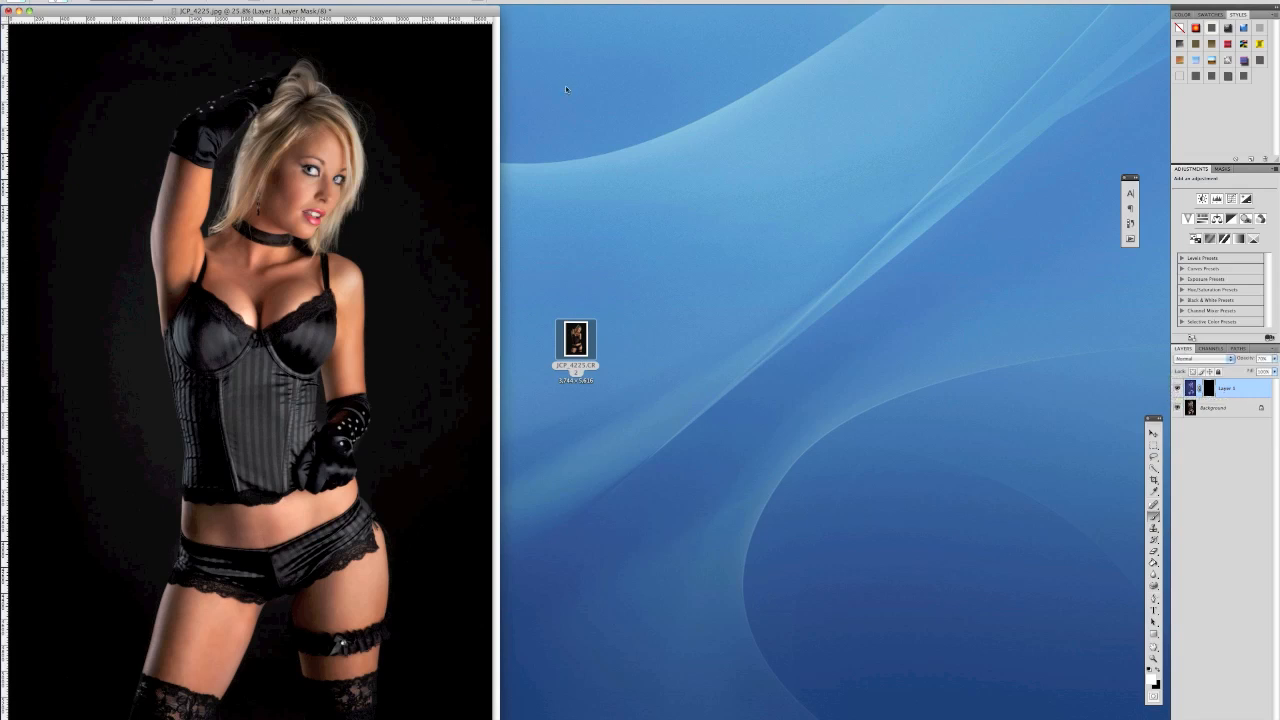
pyautogui.click(155, 2)
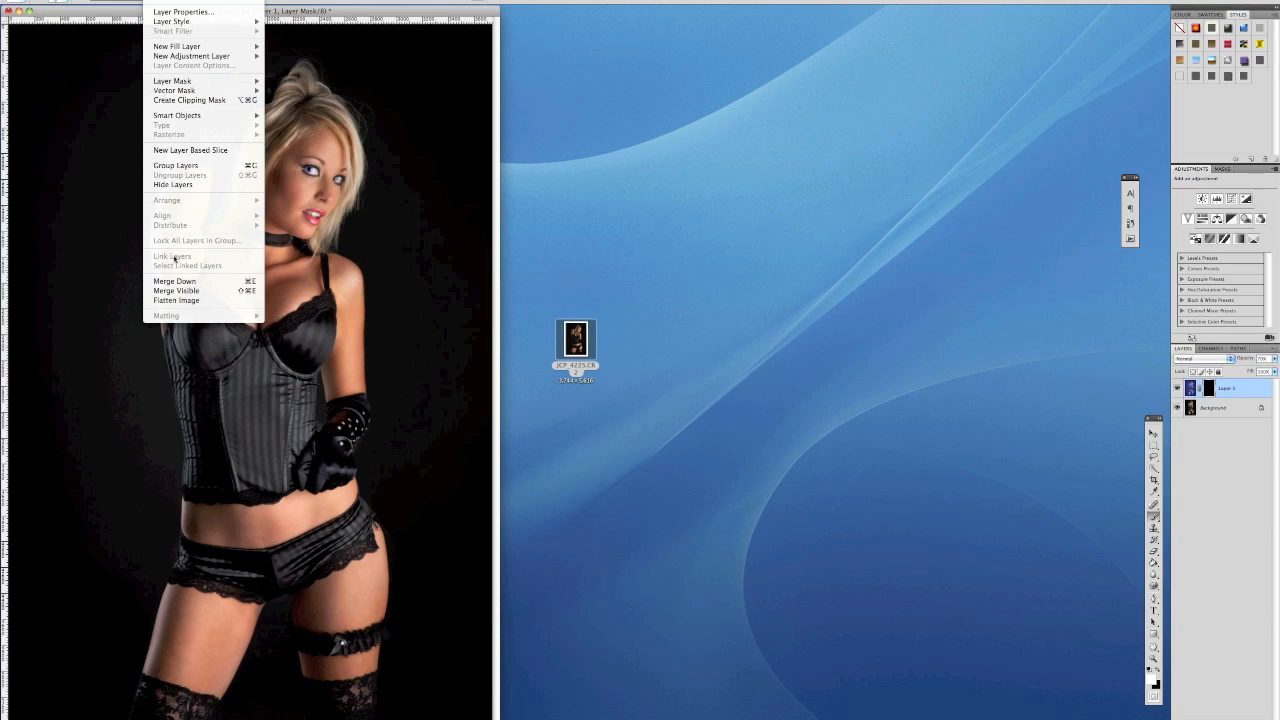
pyautogui.click(177, 300)
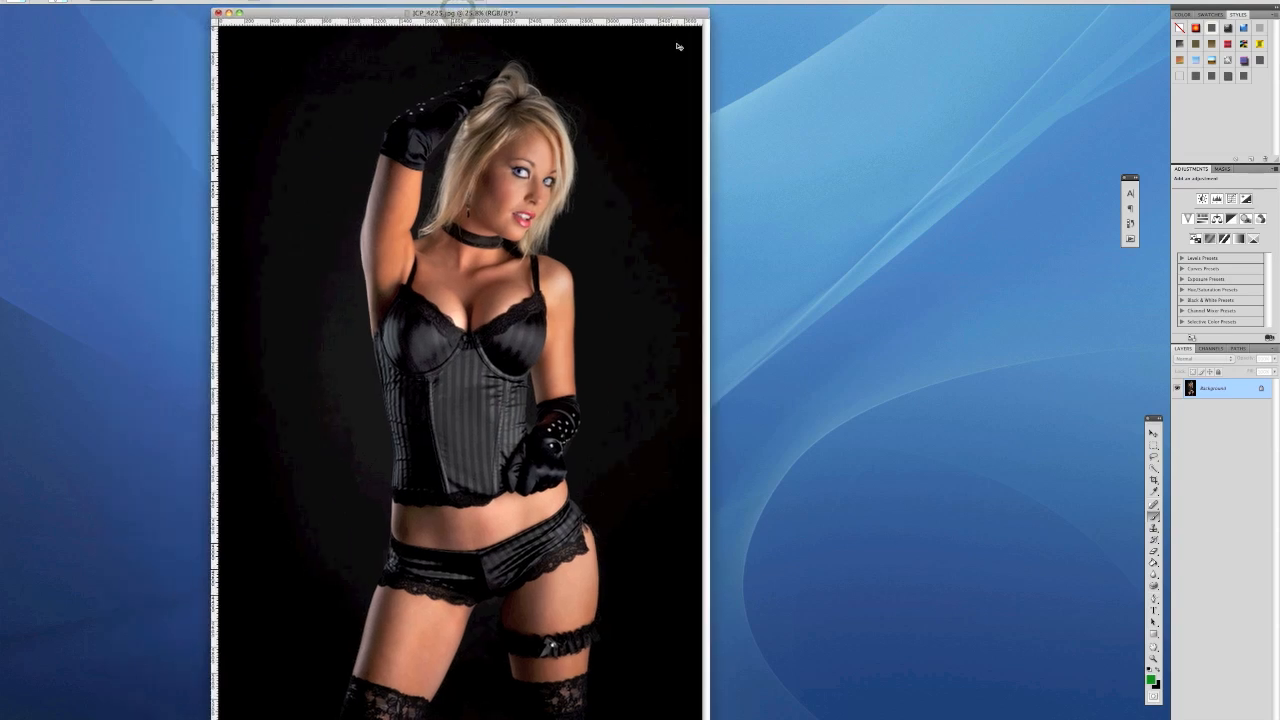
# Duplicate the background layer and apply a High Pass filter with a radius of 11.5 pixels to the copy.
pyautogui.press('super+i')
pyautogui.click(218, 1)
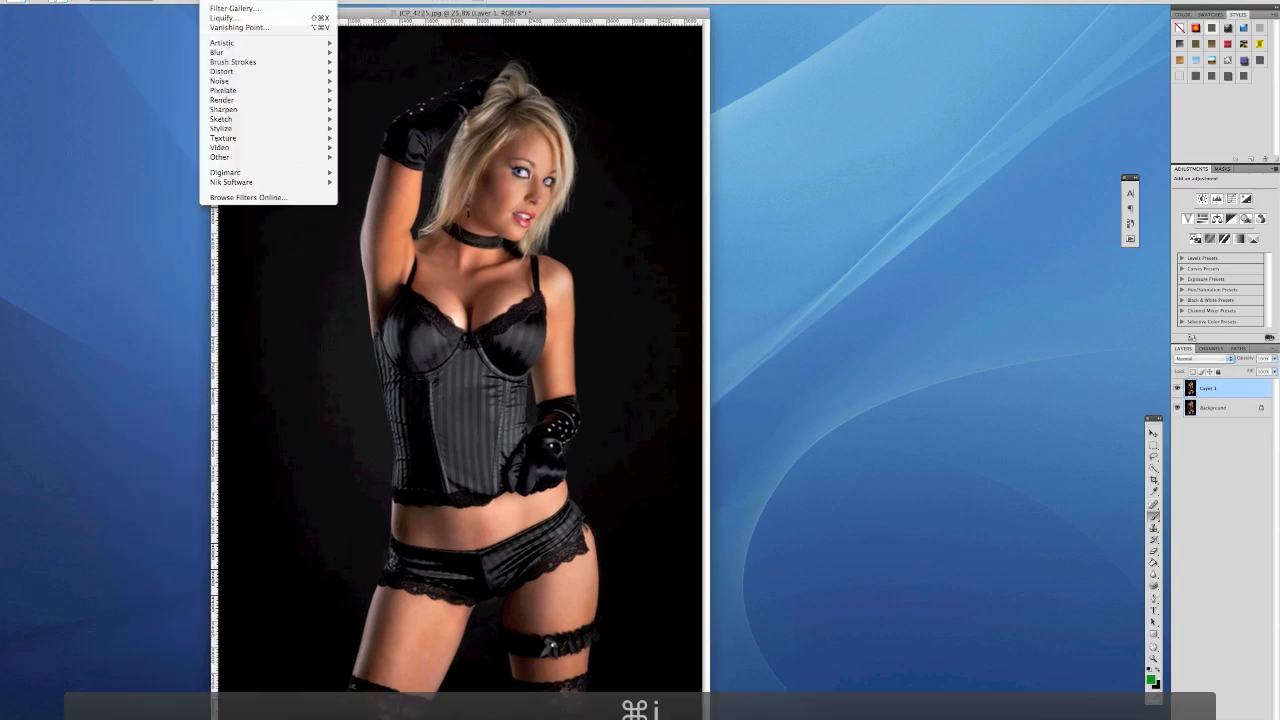
pyautogui.moveTo(260, 160)
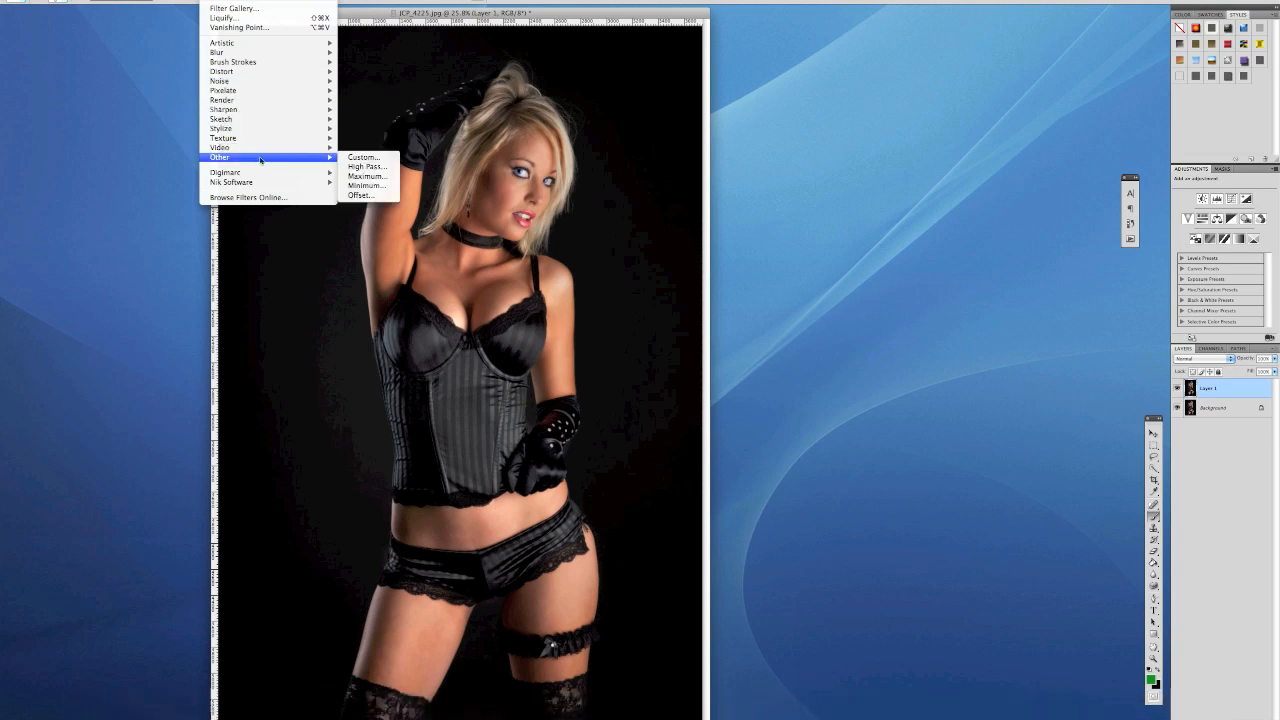
pyautogui.click(365, 166)
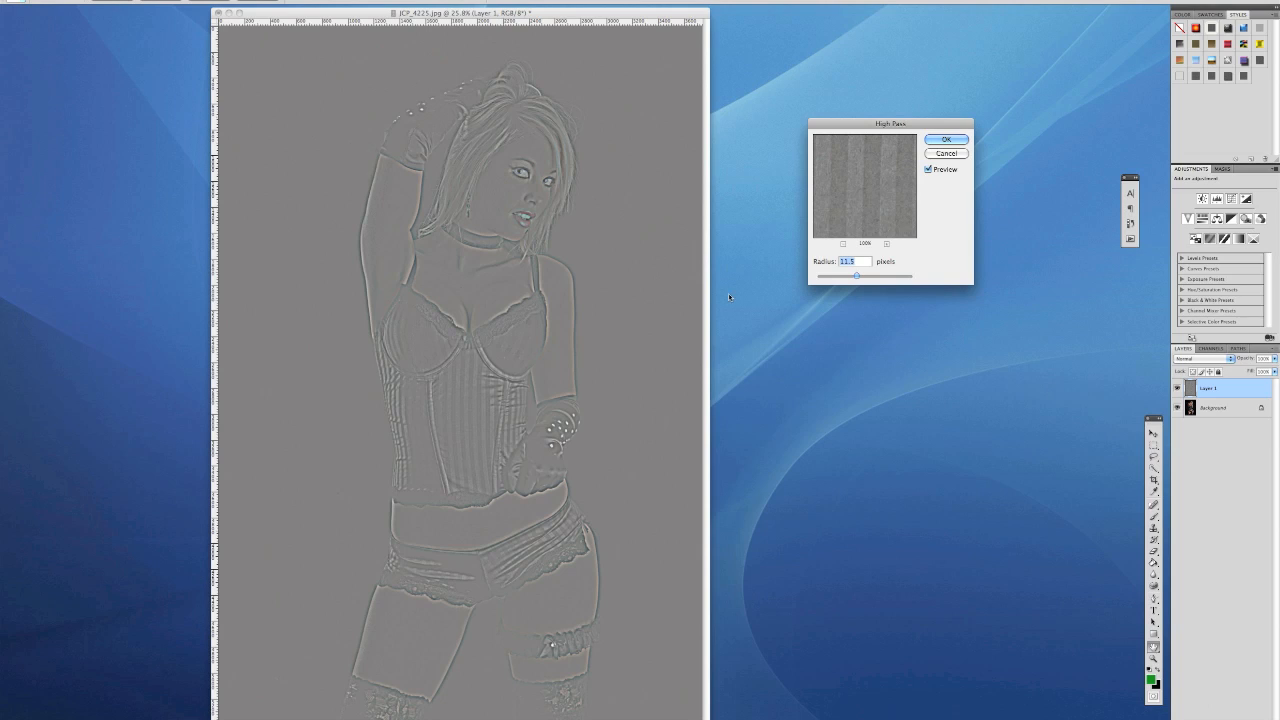
pyautogui.click(947, 144)
pyautogui.click(947, 141)
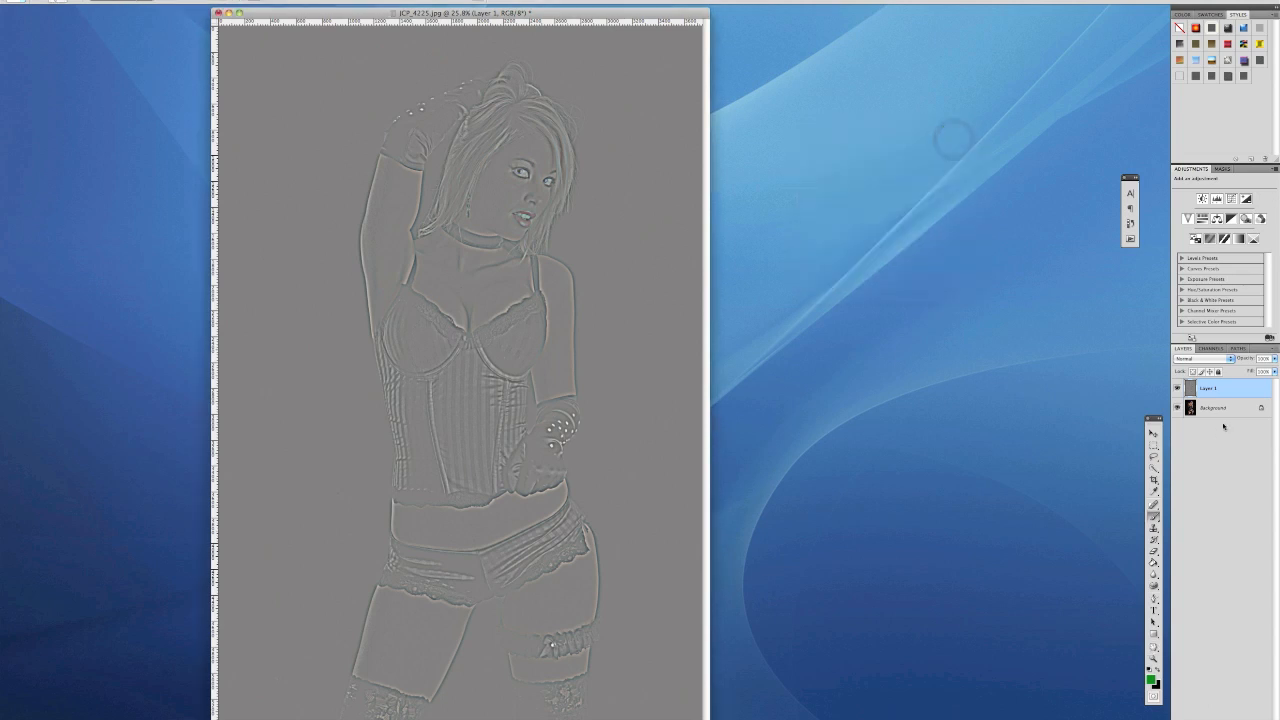
# Set the High Pass layer to Overlay blend mode and hide it with an inverted, black layer mask.
pyautogui.click(1198, 360)
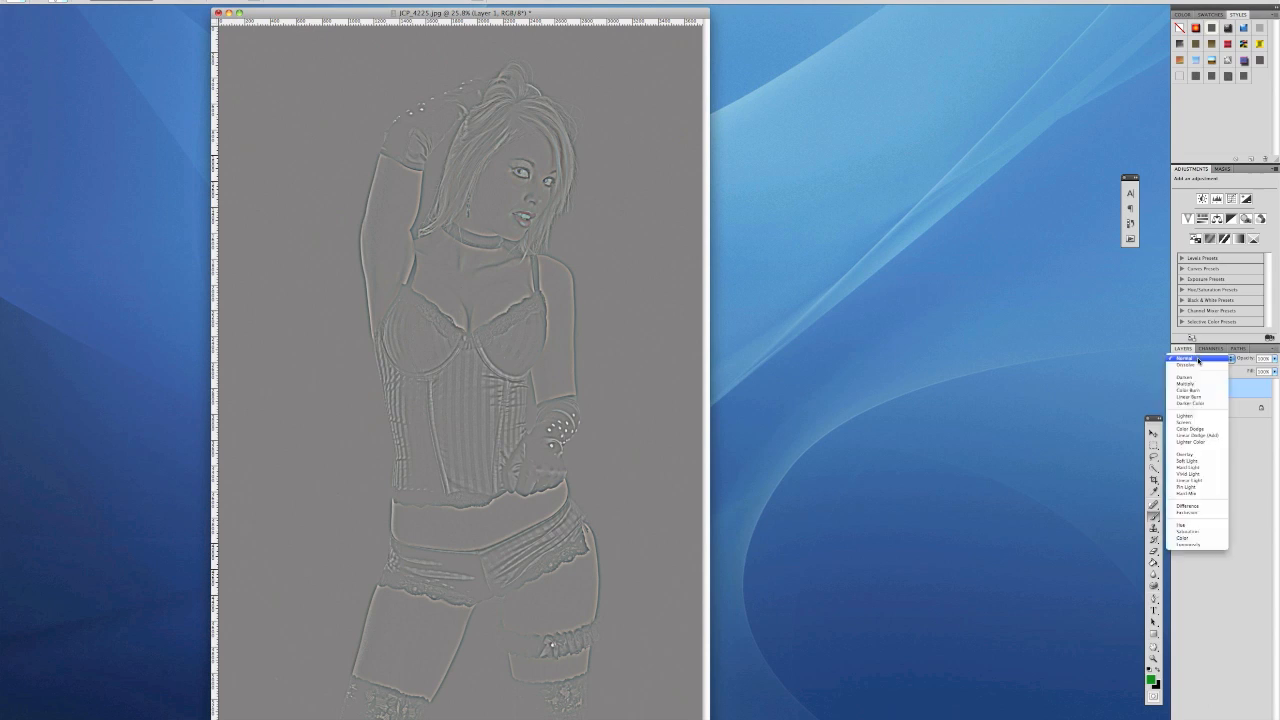
pyautogui.click(1185, 455)
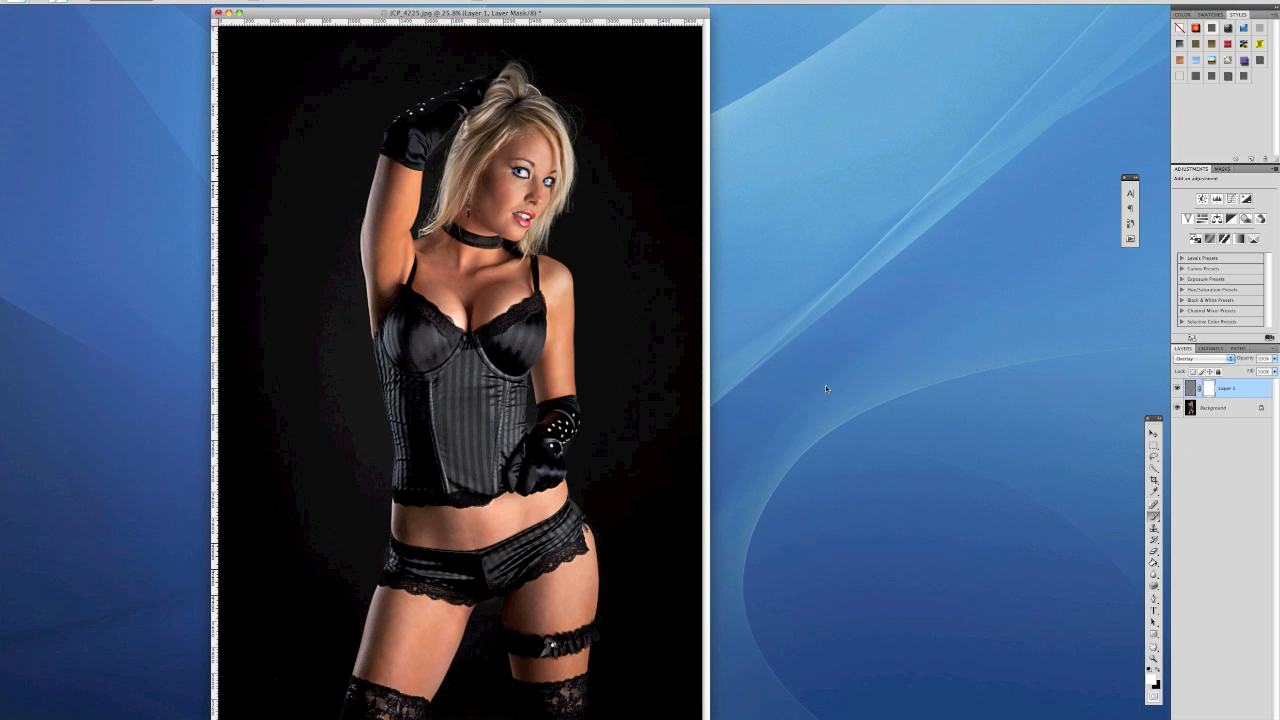
pyautogui.press('super+i')
# Choose the Brush tool, enlarge its tip and paint white on the High Pass layer's mask to sharpen the hair.
pyautogui.click(1153, 515)
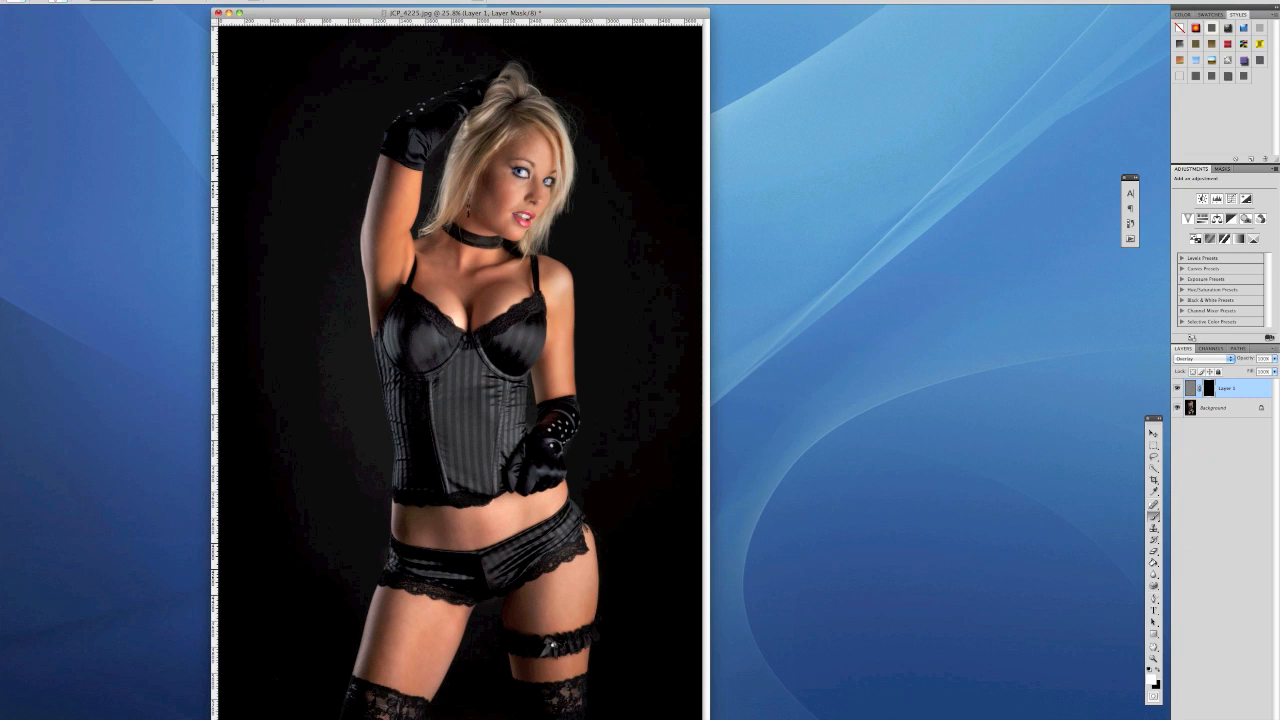
pyautogui.press(']')
pyautogui.press(']')
pyautogui.press(']')
pyautogui.press(']')
pyautogui.press(']')
pyautogui.press(']')
pyautogui.press(']')
pyautogui.press(']')
pyautogui.press(']')
pyautogui.press(']')
pyautogui.press(']')
pyautogui.press(']')
pyautogui.press(']')
pyautogui.press(']')
pyautogui.press(']')
pyautogui.press(']')
pyautogui.press(']')
pyautogui.press(']')
pyautogui.press(']')
pyautogui.press(']')
pyautogui.press(']')
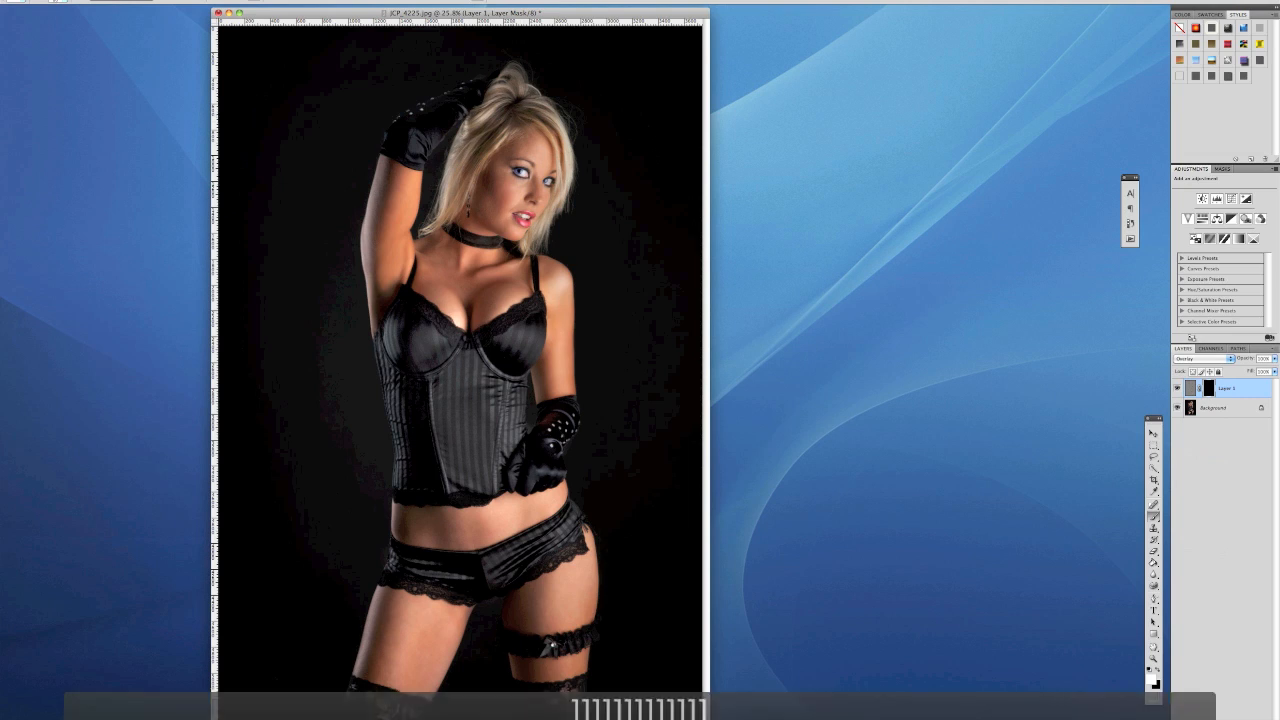
pyautogui.press(']')
pyautogui.press(']')
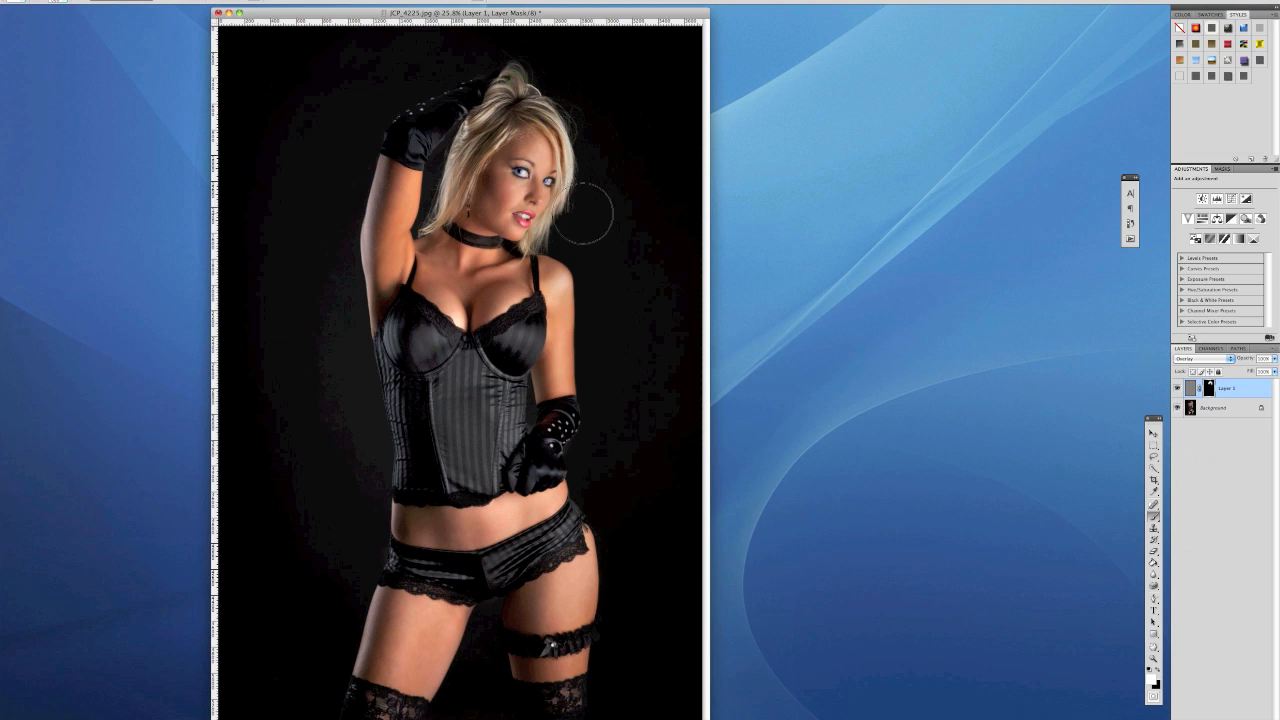
# Shrink the brush tip and paint white on the High Pass layer's mask to sharpen the eyes and lips.
pyautogui.press('[')
pyautogui.press('[')
pyautogui.press('[')
pyautogui.press('[')
pyautogui.press('[')
pyautogui.press('[')
pyautogui.press('[')
pyautogui.press('[')
pyautogui.press('[')
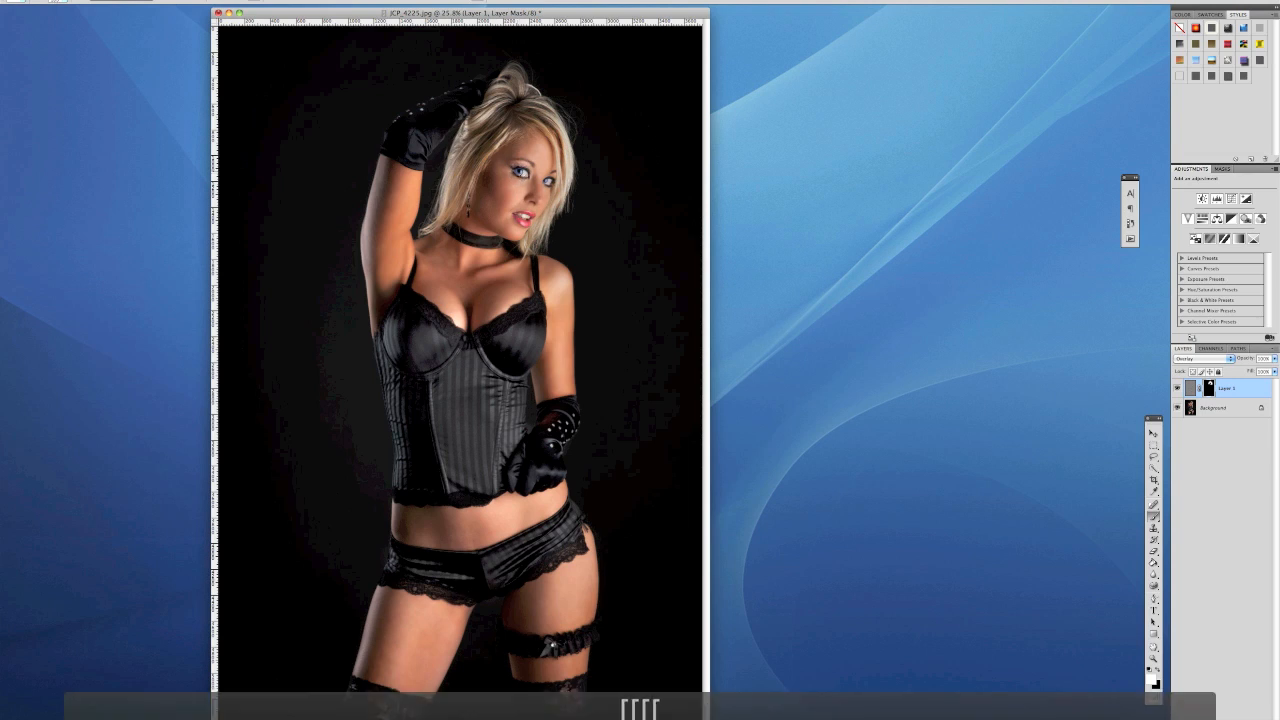
pyautogui.moveTo(520, 172)
pyautogui.mouseDown()
pyautogui.moveTo(549, 165)
pyautogui.moveTo(522, 217)
pyautogui.mouseUp()
# Enlarge the brush tip and paint white on the High Pass layer's mask to sharpen the corset.
pyautogui.press(']')
pyautogui.press(']')
pyautogui.press(']')
pyautogui.press(']')
pyautogui.press(']')
pyautogui.press(']')
pyautogui.press(']')
pyautogui.press(']')
pyautogui.press(']')
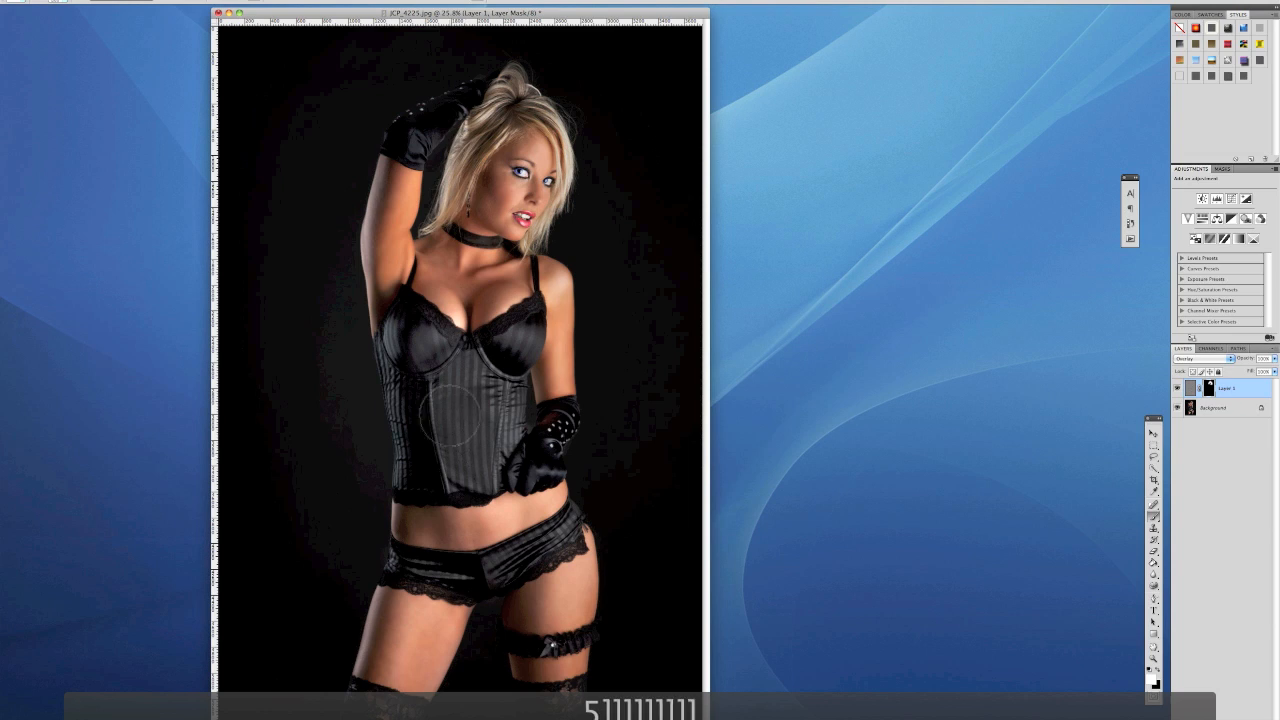
pyautogui.moveTo(412, 370)
pyautogui.mouseDown()
pyautogui.moveTo(432, 473)
pyautogui.moveTo(534, 466)
pyautogui.mouseUp()
pyautogui.click(515, 349)
pyautogui.moveTo(515, 349); pyautogui.dragTo(432, 352)
pyautogui.moveTo(462, 408); pyautogui.dragTo(466, 517)
# Adjust the brush size and paint white on the High Pass layer's mask to sharpen the gloves and lace stockings.
pyautogui.press('[')
pyautogui.press('[')
pyautogui.press('[')
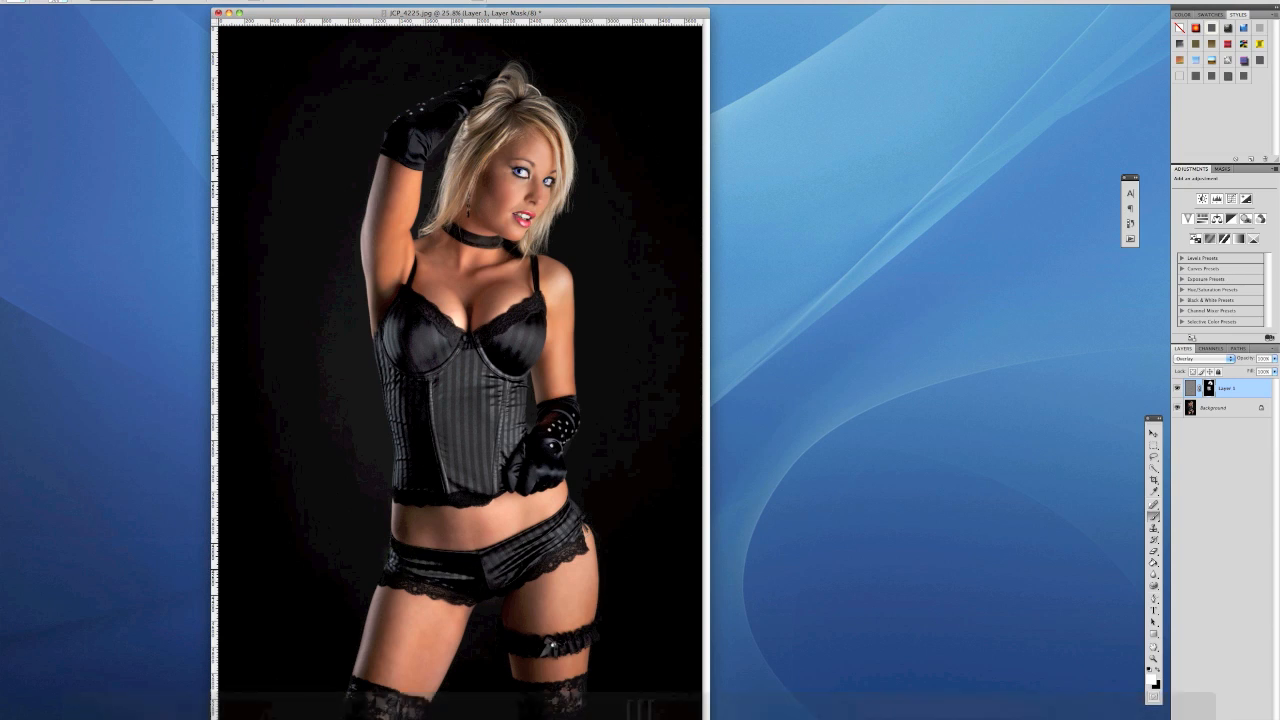
pyautogui.press(']')
pyautogui.press(']')
pyautogui.press(']')
pyautogui.press(']')
pyautogui.press(']')
pyautogui.press(']')
pyautogui.press(']')
pyautogui.press(']')
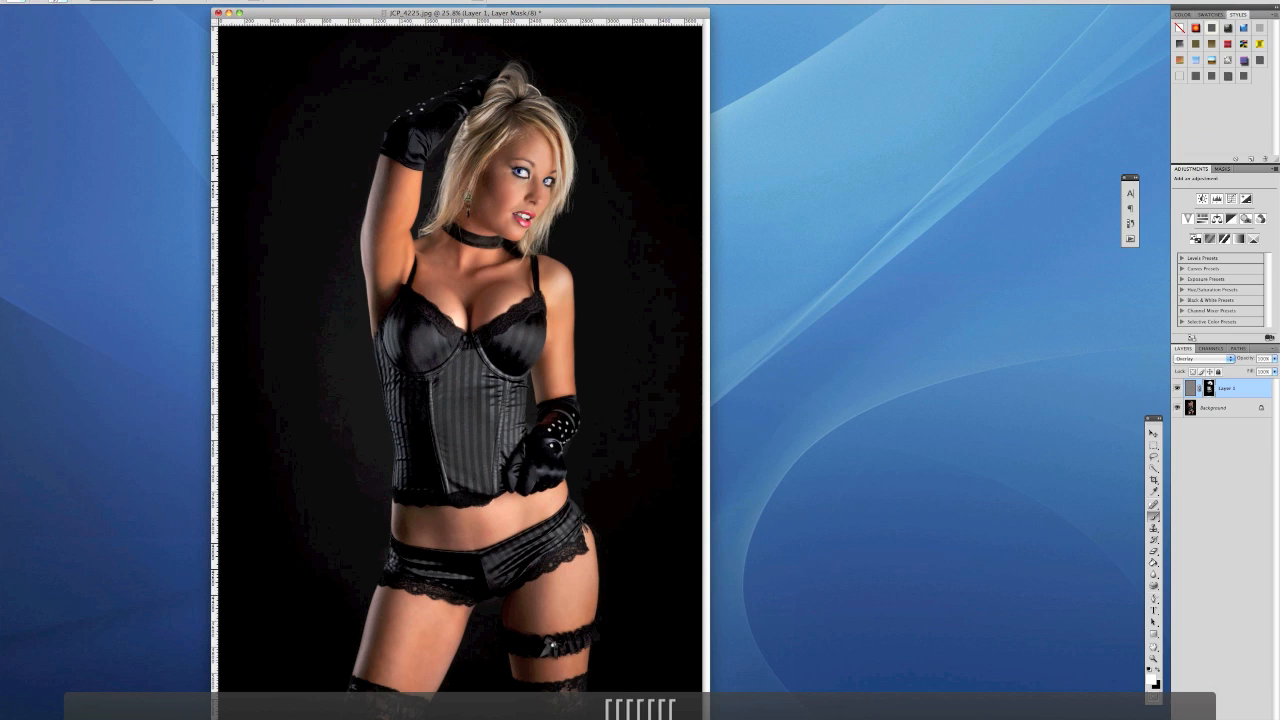
pyautogui.press(']')
pyautogui.press(']')
pyautogui.press(']')
pyautogui.press(']')
pyautogui.press(']')
pyautogui.press(']')
pyautogui.press(']')
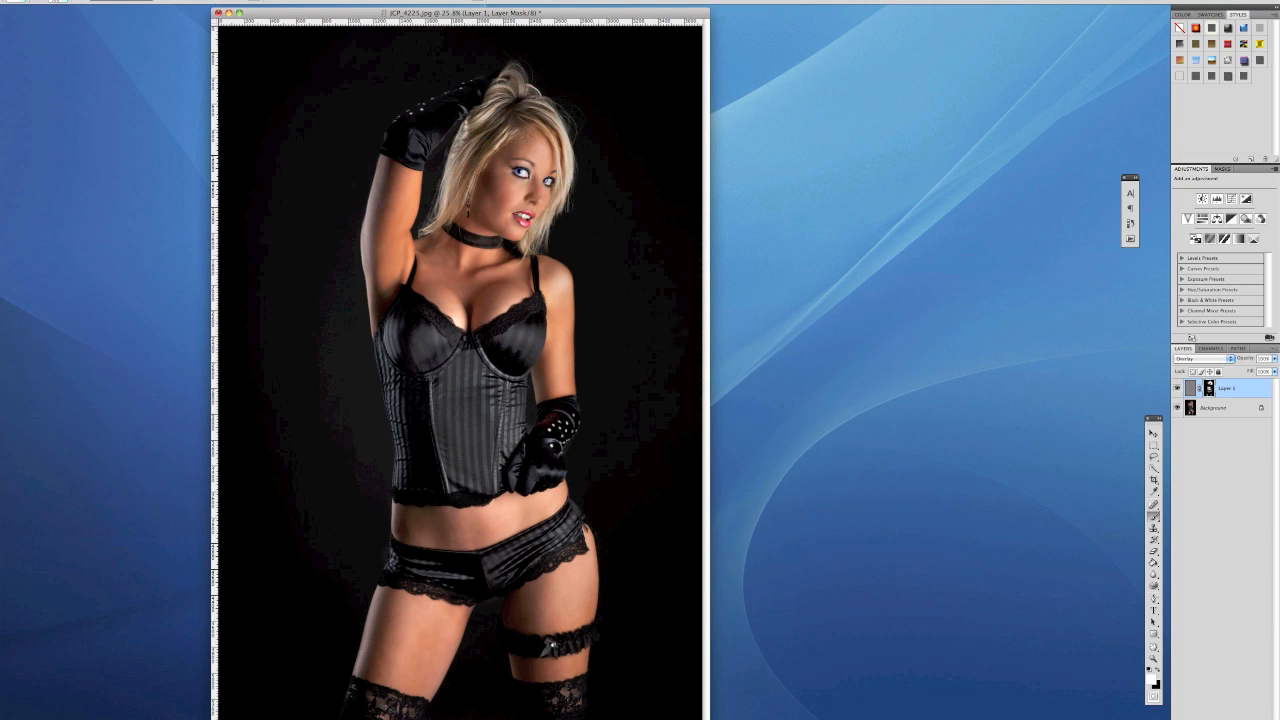
# Flatten the image so the masked High Pass layer merges into the Background layer.
pyautogui.press('x')
pyautogui.press('x')
pyautogui.press('x')
pyautogui.click(163, 2)
pyautogui.click(181, 300)
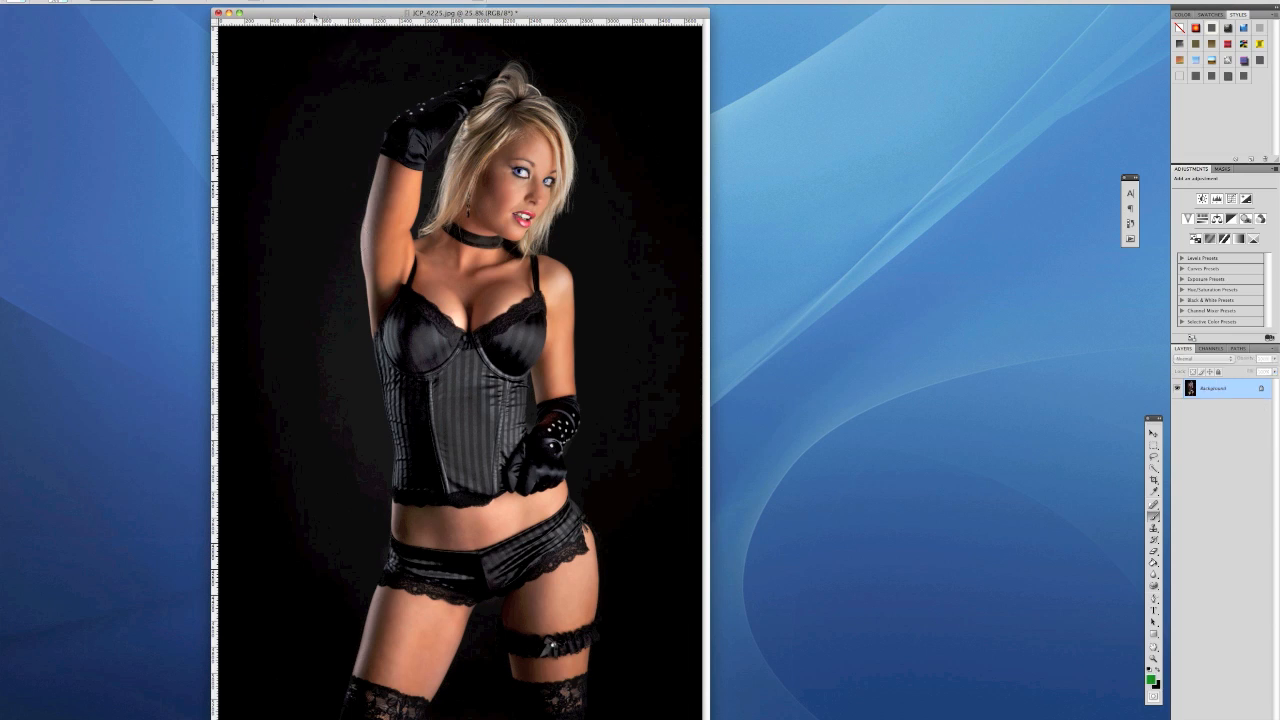
# Save the retouched JCP_4225.jpg, close its window and quit Photoshop.
pyautogui.press('s')
pyautogui.click(218, 13)
pyautogui.press('super+q')
# Arrange the JCP_4225 images in the middle of the desktop and compare the original CR2 with the retouched JPG in Quick Look.
pyautogui.moveTo(1259, 197); pyautogui.dragTo(636, 337)
pyautogui.click(619, 414)
pyautogui.click(576, 341)
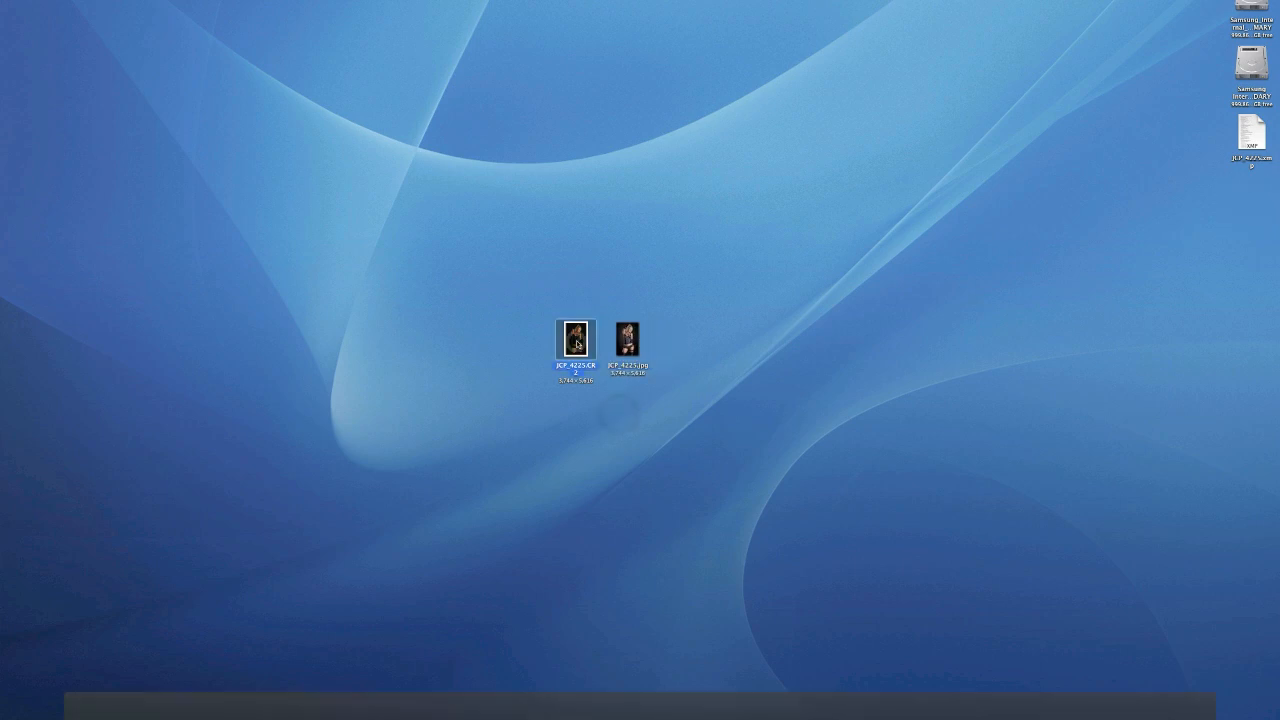
pyautogui.press('space')
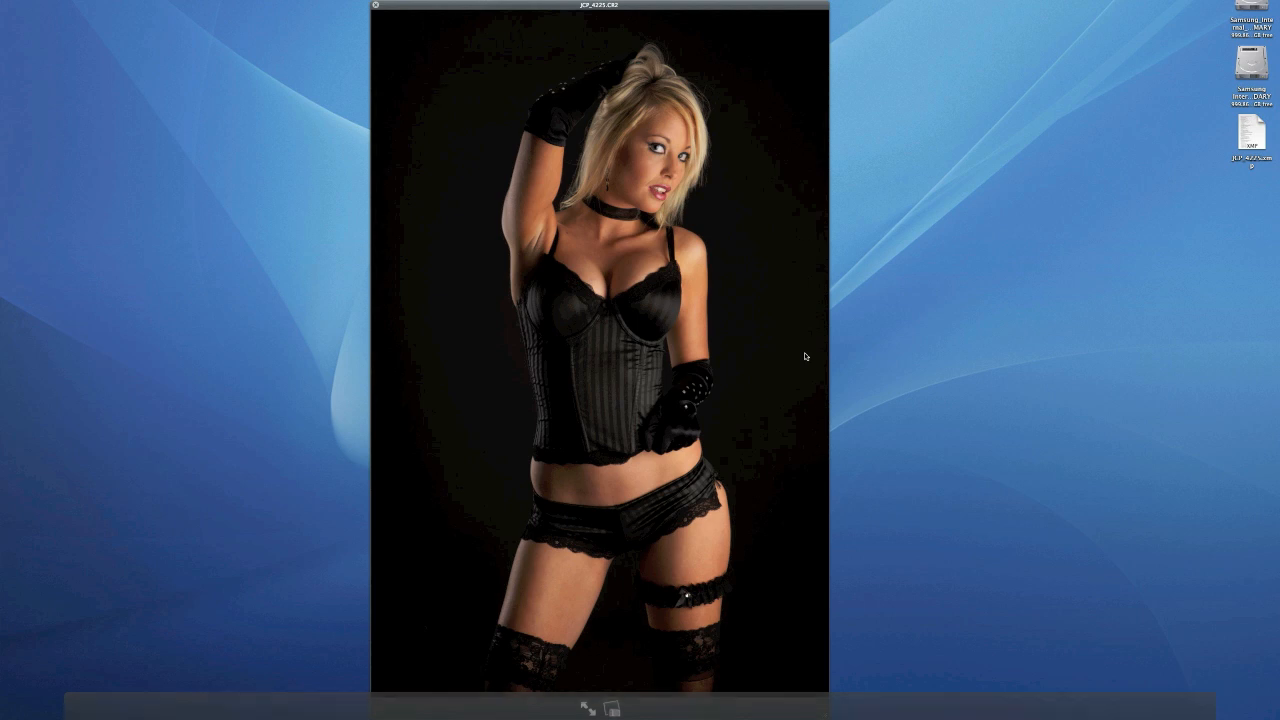
pyautogui.press('Right')
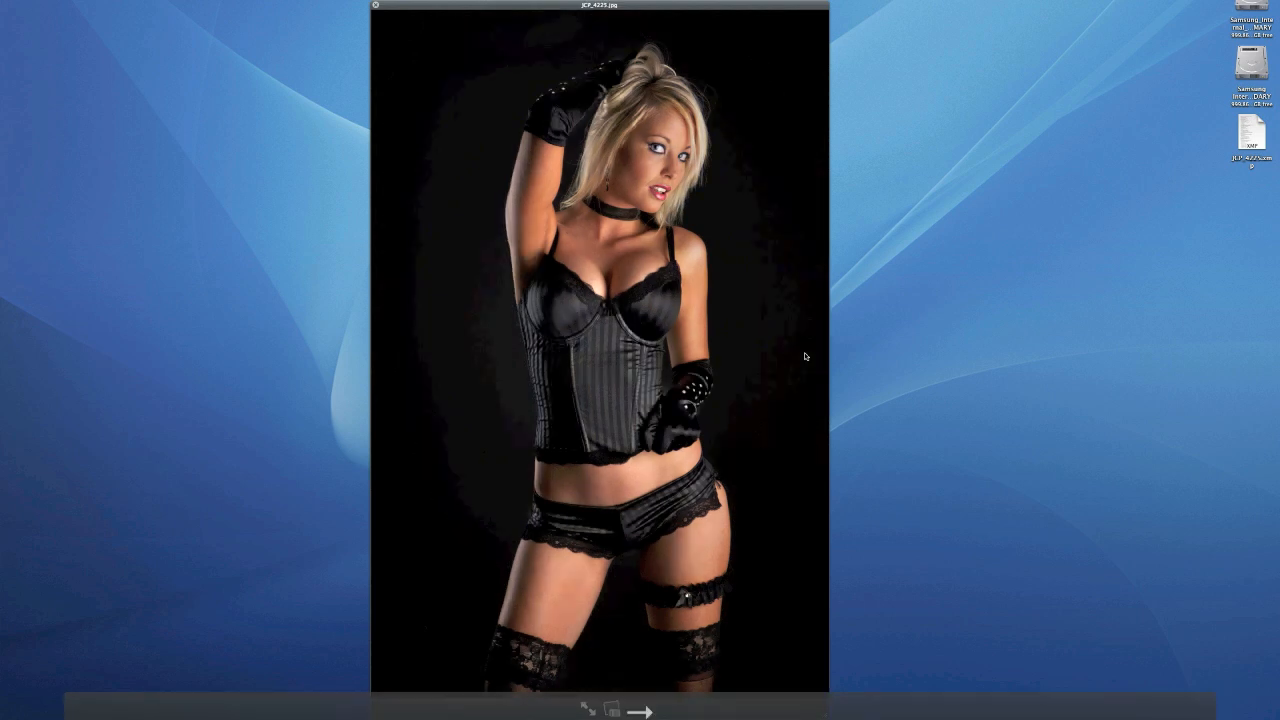
pyautogui.press('Left')
pyautogui.press('Right')
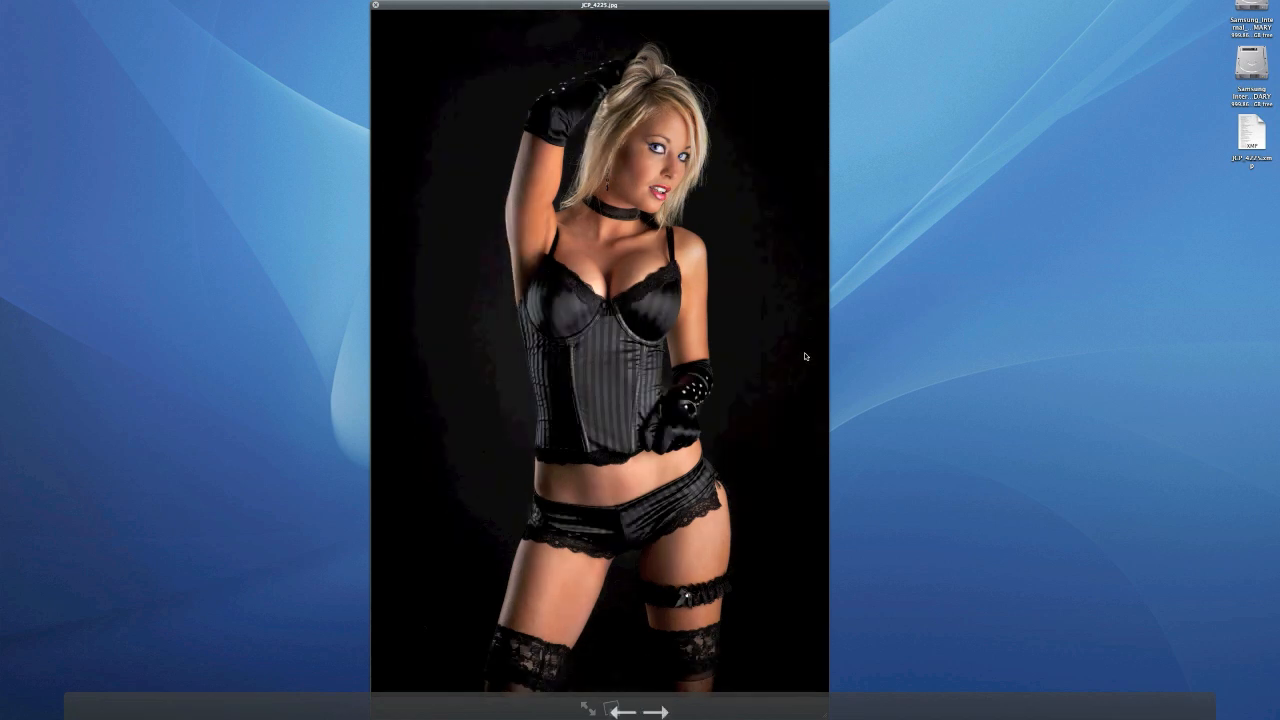